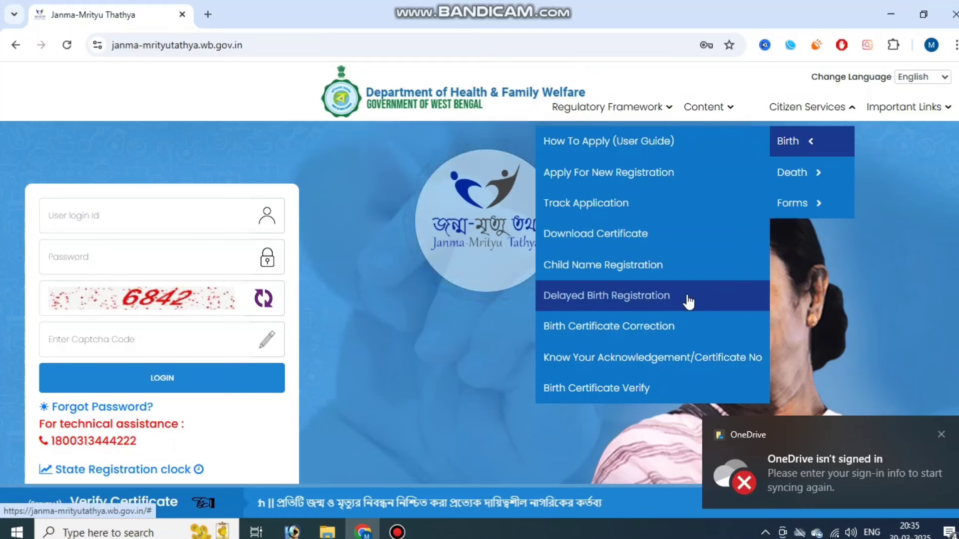
- Start a Delayed Birth Registration and verify the applicant's mobile number with the received OTP
left_click(637, 296)
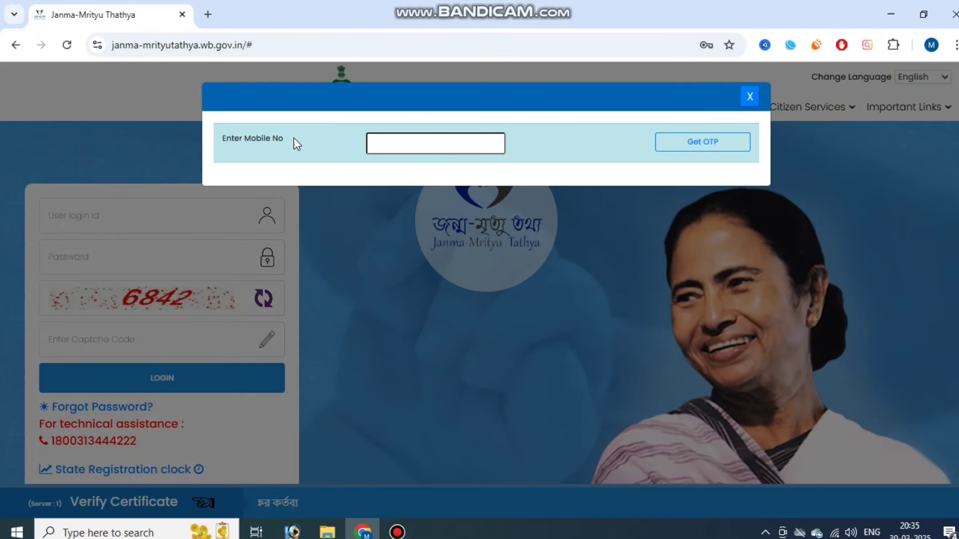
left_click(451, 143)
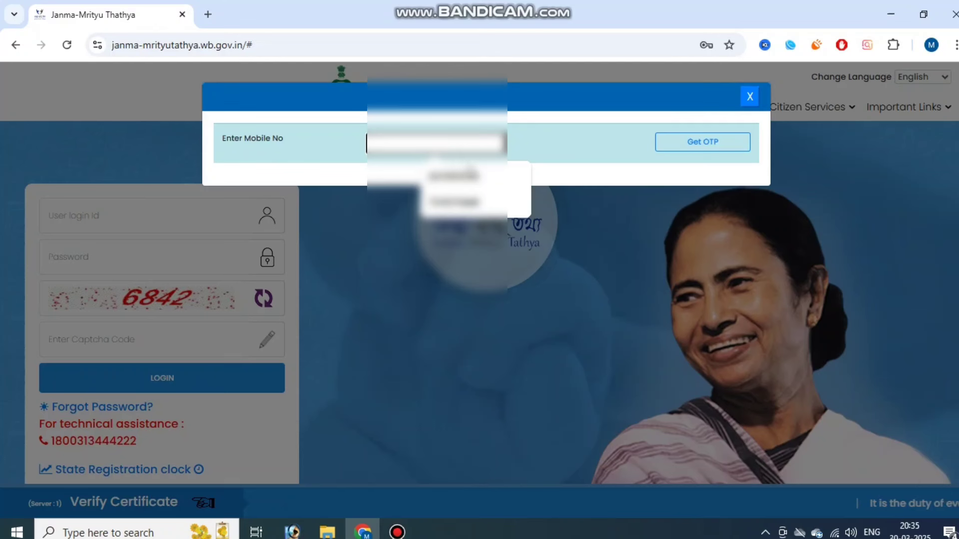
left_click(516, 175)
left_click(703, 142)
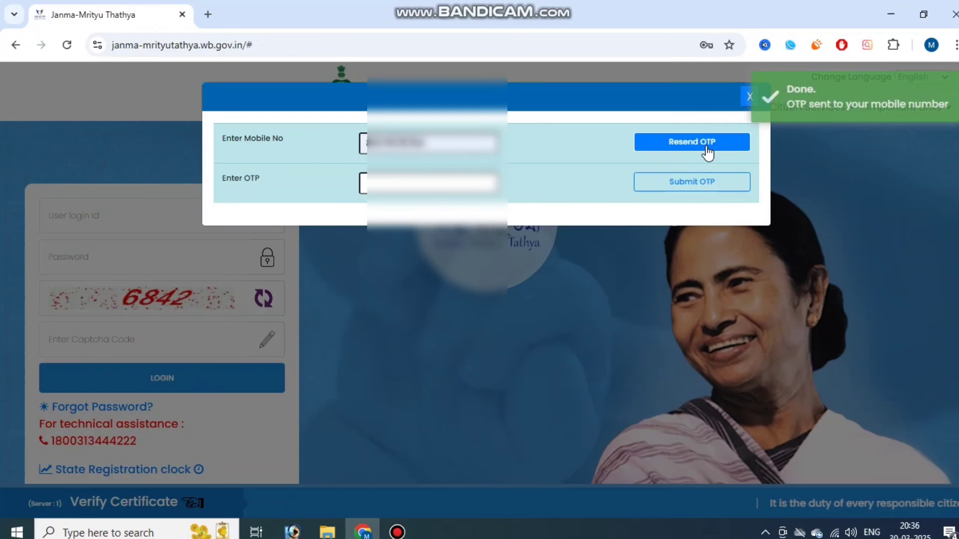
left_click(449, 183)
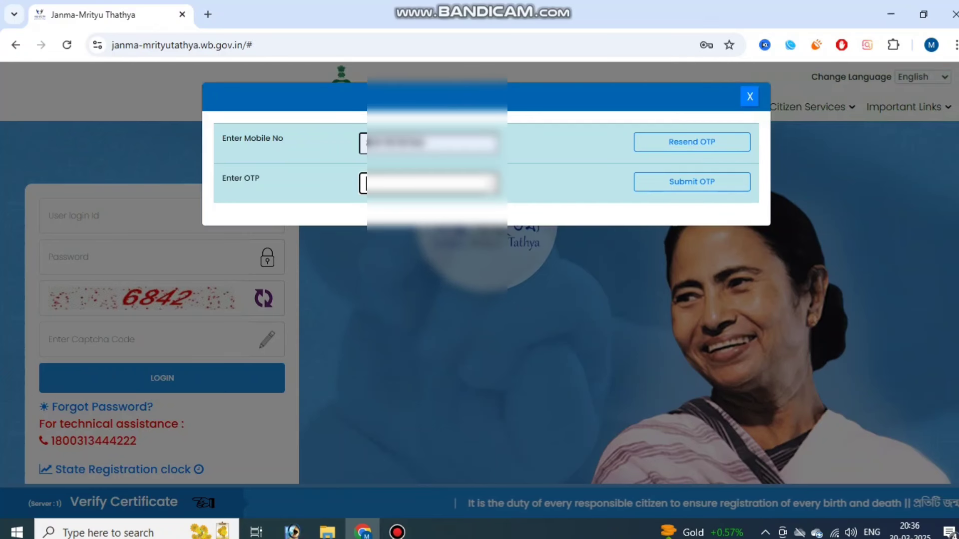
type("12")
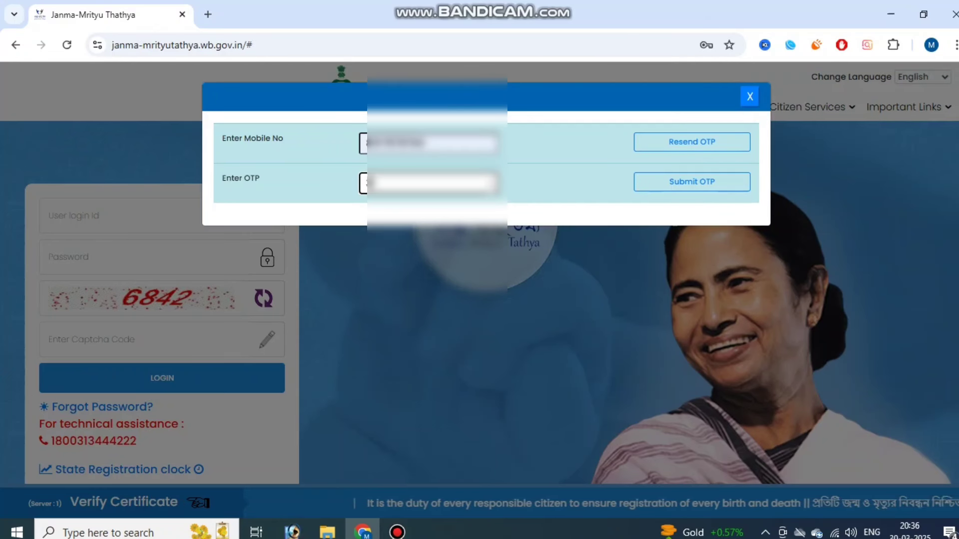
type("3456")
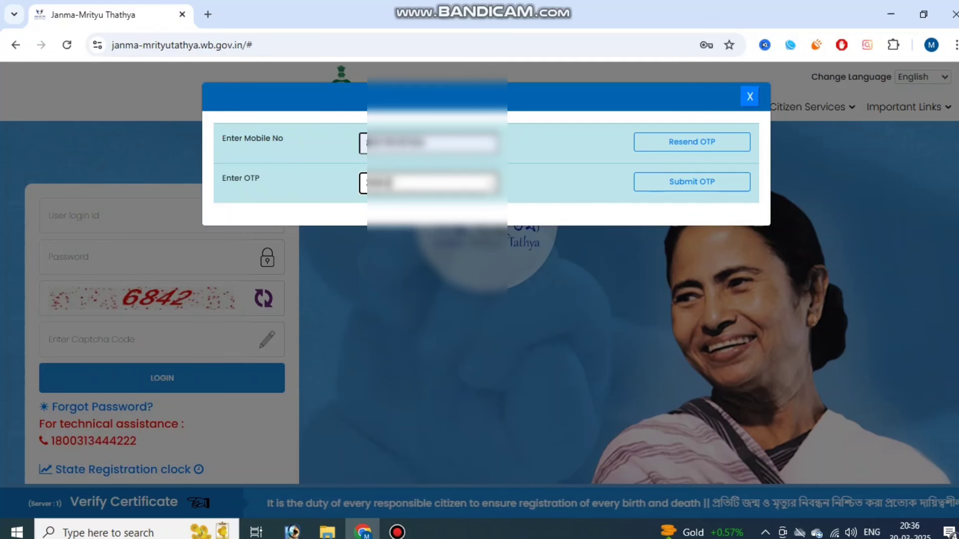
left_click(709, 185)
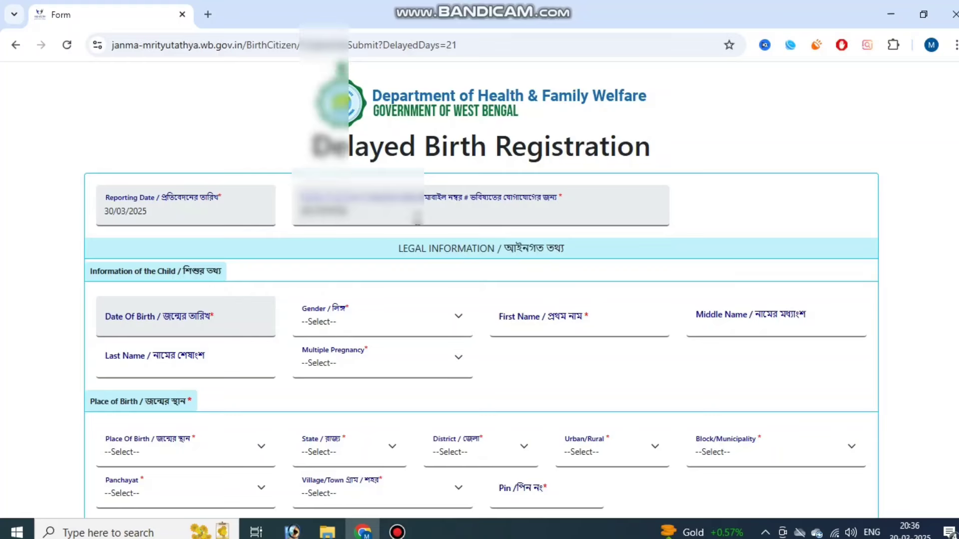
- Pick 02/02/2000 as the child's date of birth in the calendar
scroll(417, 228, "down", 3)
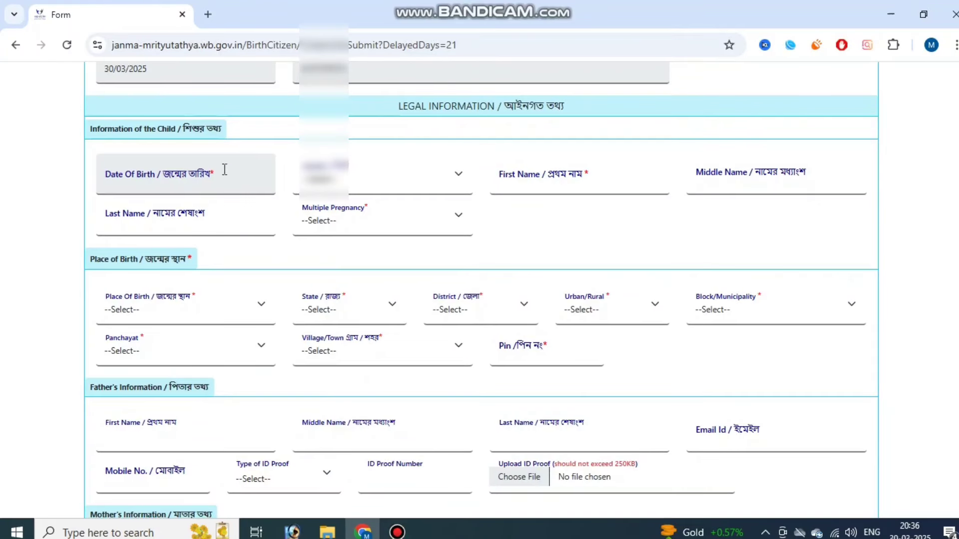
left_click(157, 175)
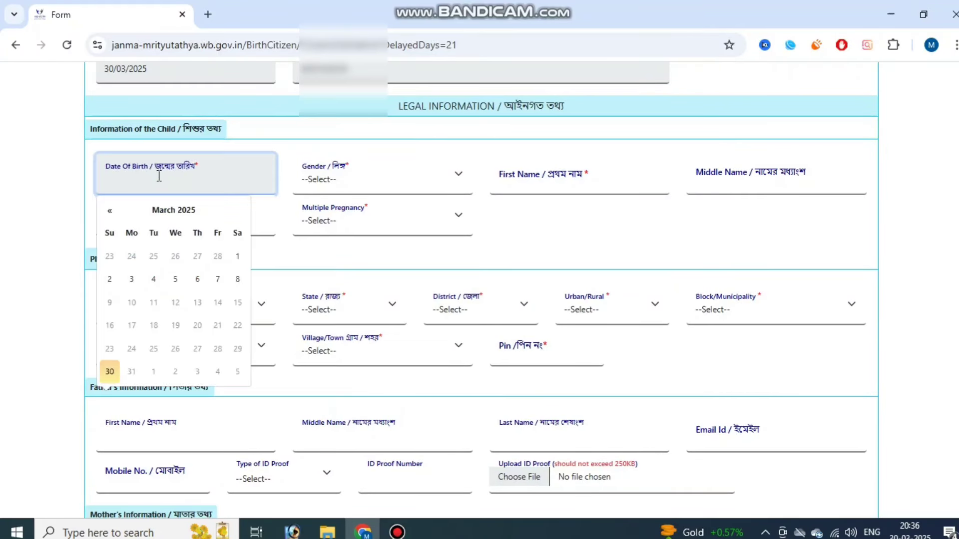
left_click(184, 211)
left_click(185, 212)
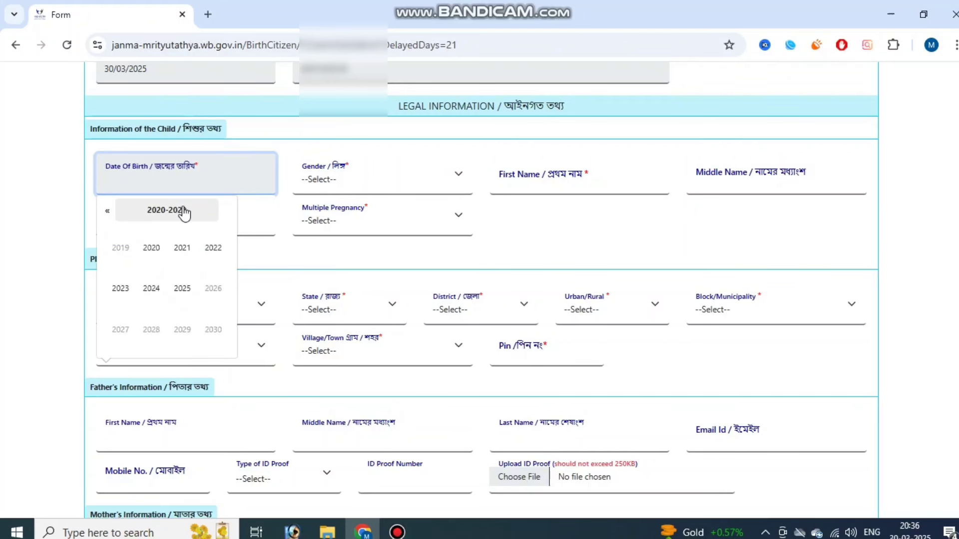
left_click(108, 212)
left_click(108, 213)
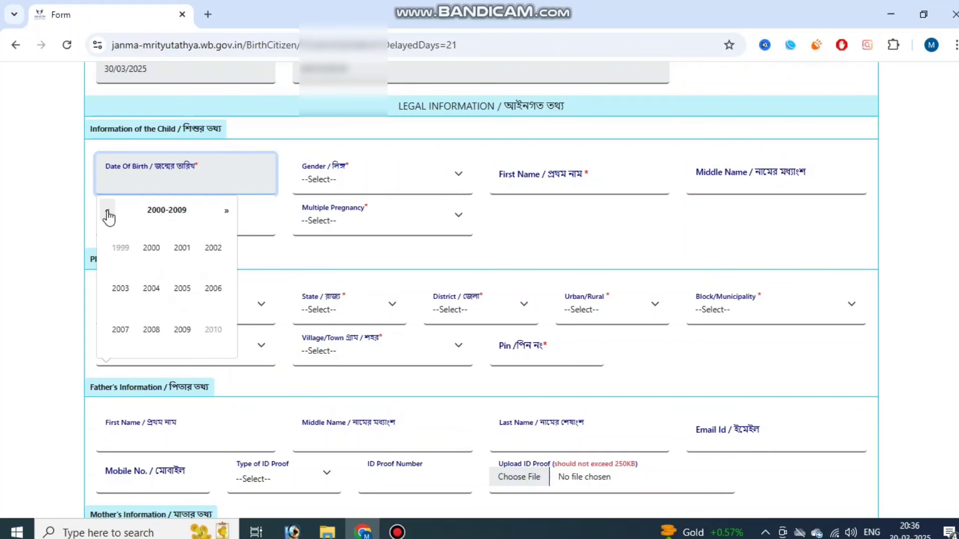
left_click(151, 248)
left_click(151, 248)
left_click(176, 257)
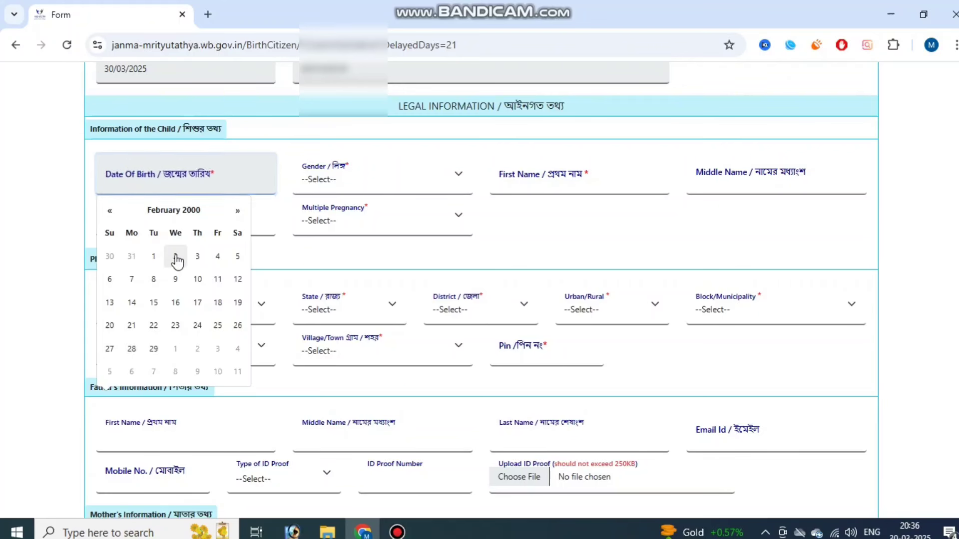
- Set the child's gender to Male and Multiple Pregnancy to Single
left_click(331, 183)
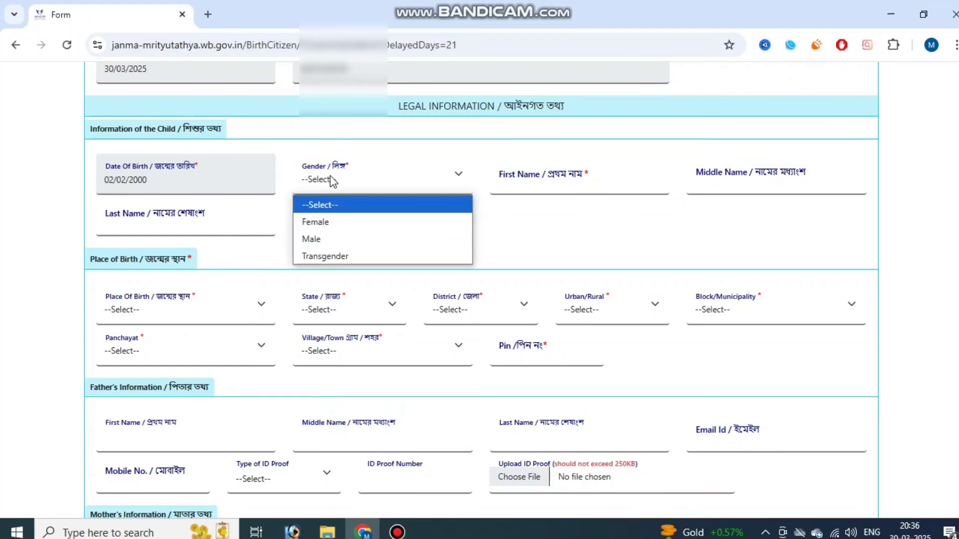
left_click(334, 240)
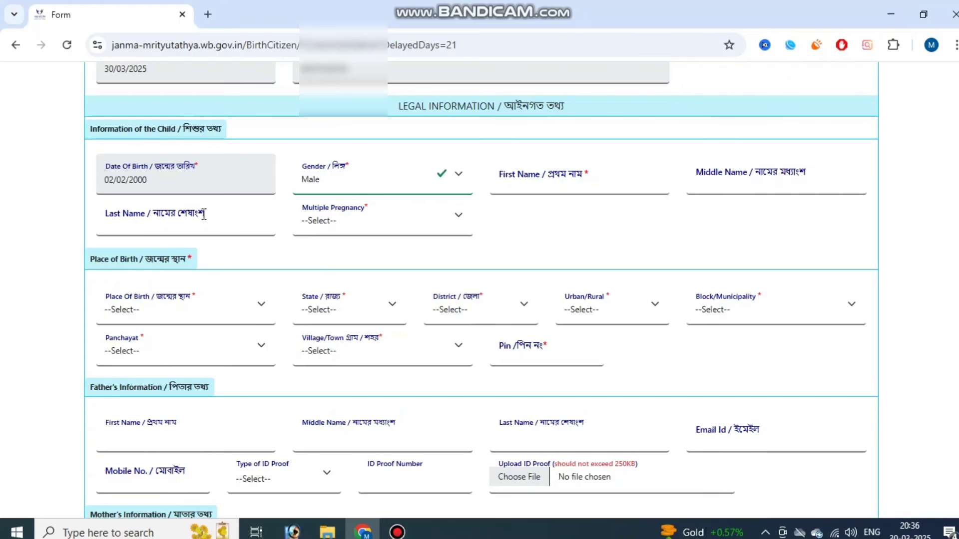
left_click(336, 223)
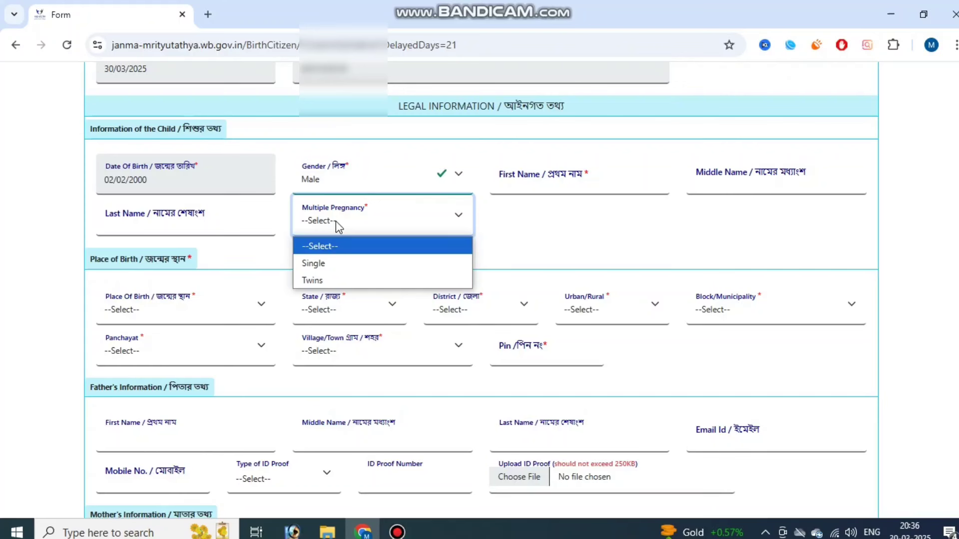
left_click(346, 266)
left_click(508, 231)
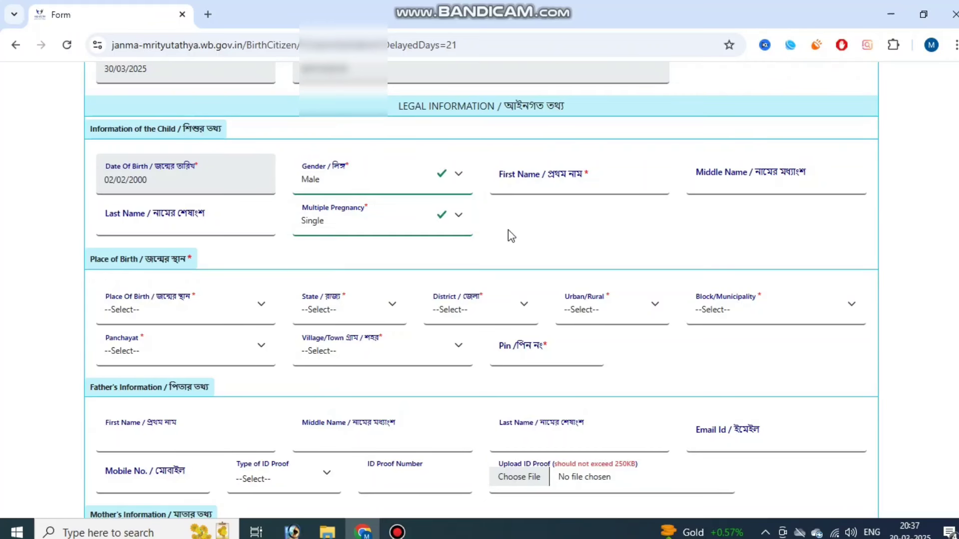
left_click_drag(86, 259, 166, 261)
left_click(166, 260)
scroll(219, 265, "down", 3)
- Set place of birth to Hospital in West Bengal, South 24 Parganas, Block KAKDWIP
left_click(100, 154)
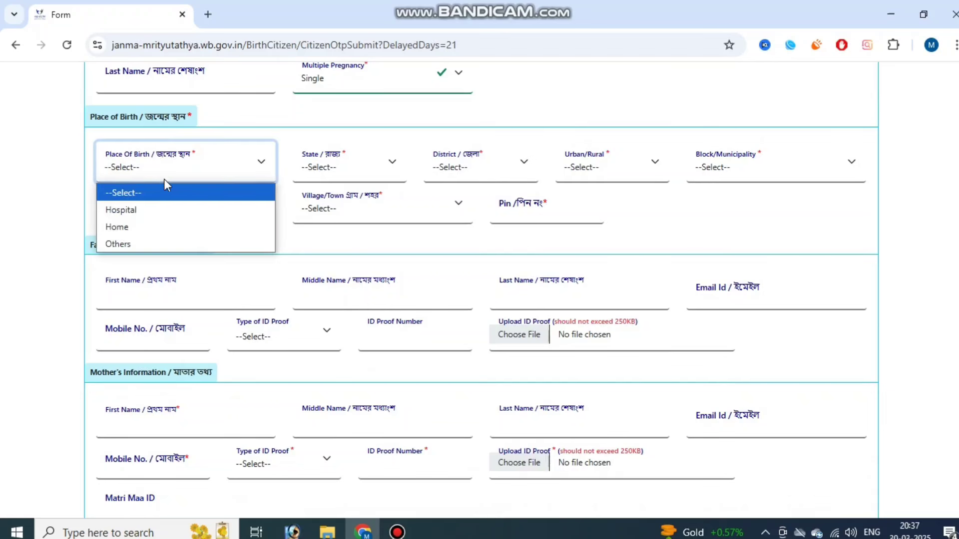
left_click(165, 210)
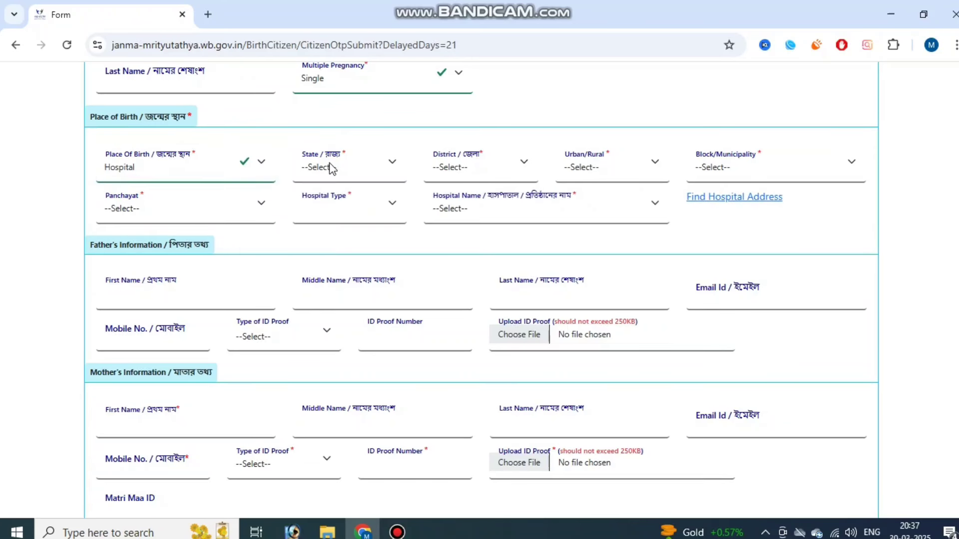
left_click(343, 165)
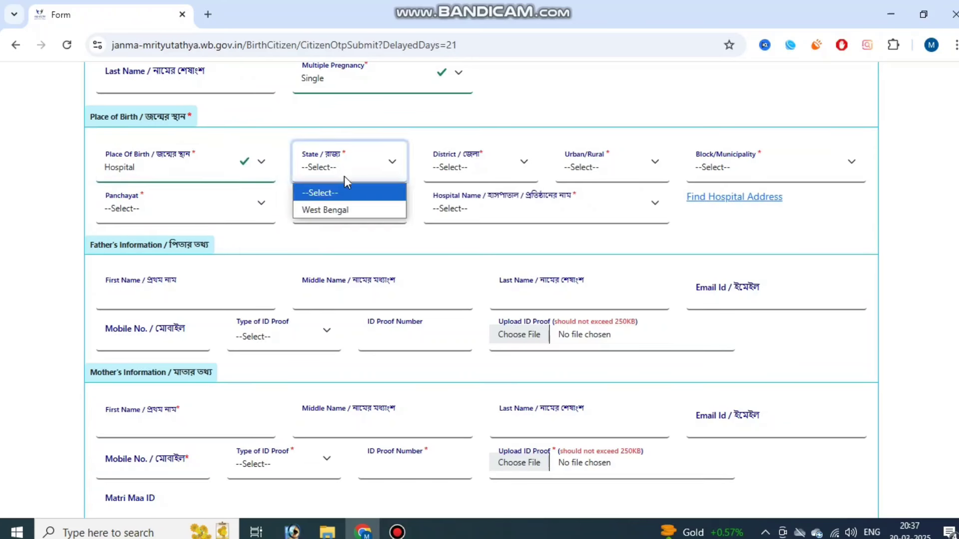
left_click(345, 207)
left_click(461, 169)
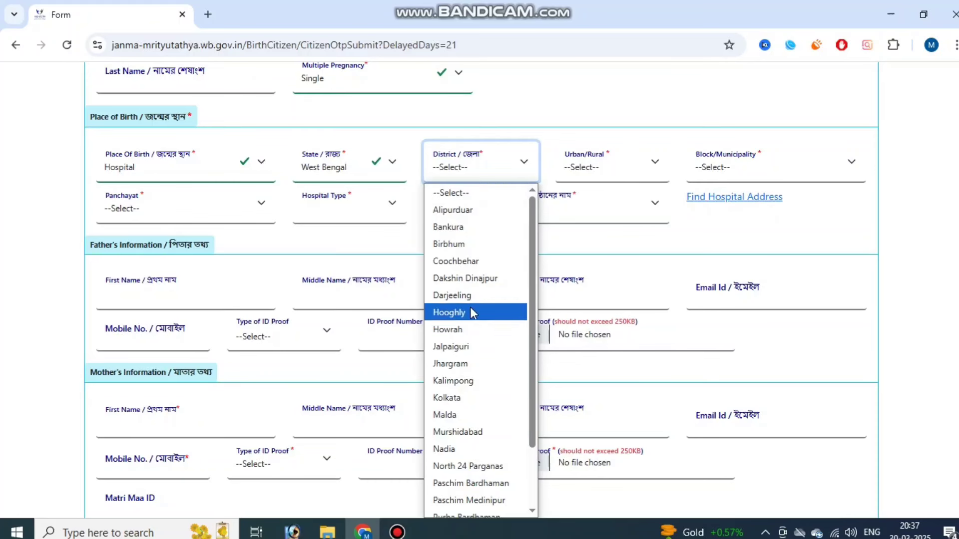
scroll(474, 349, "down", 2)
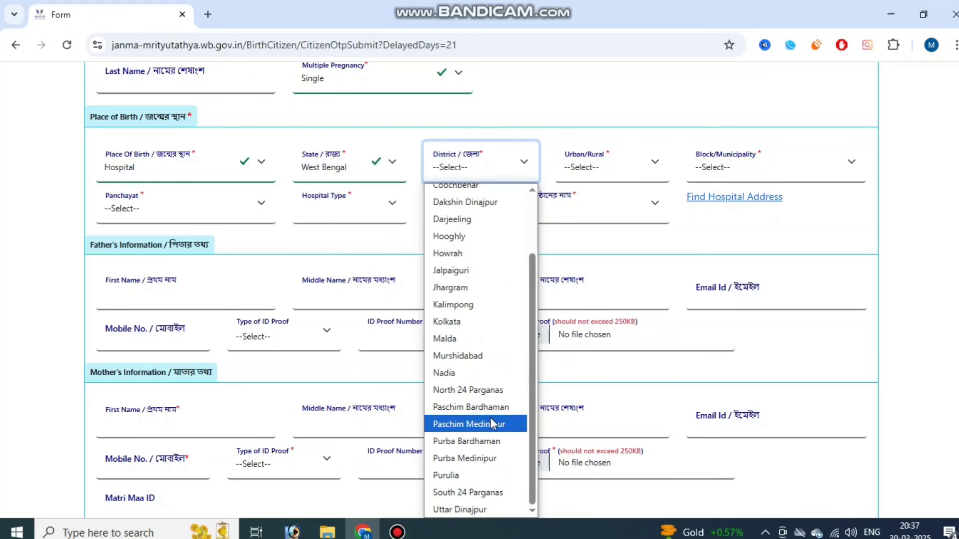
left_click(490, 487)
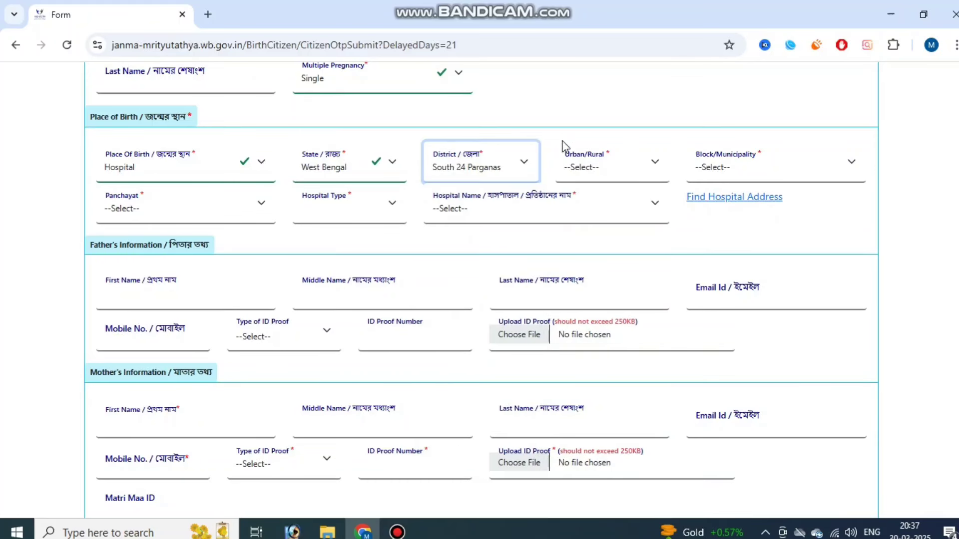
left_click(605, 167)
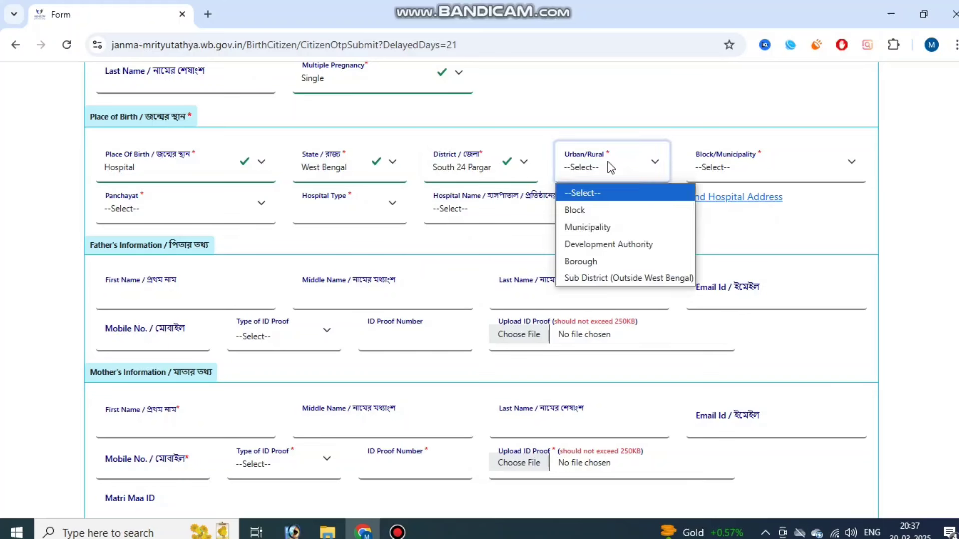
left_click(609, 211)
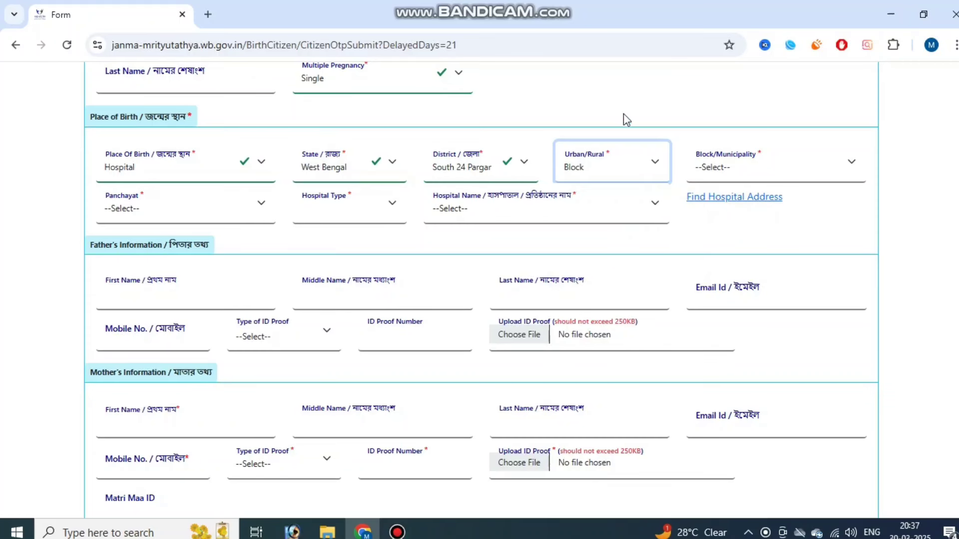
left_click(734, 165)
key("k")
key("Return")
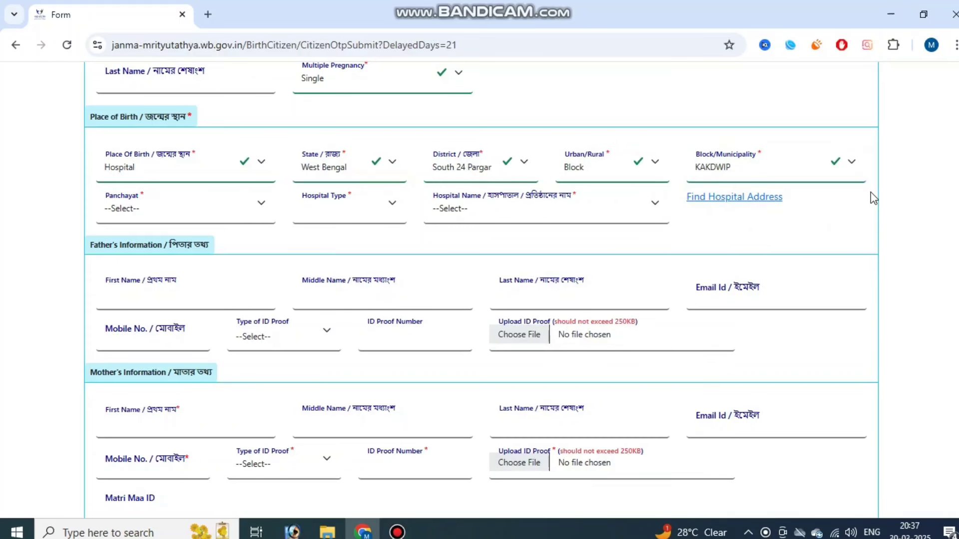
- Choose panchayat NETAJI, hospital type Private/Other and hospital MAA FATEMA NURSING HOME
left_click(169, 205)
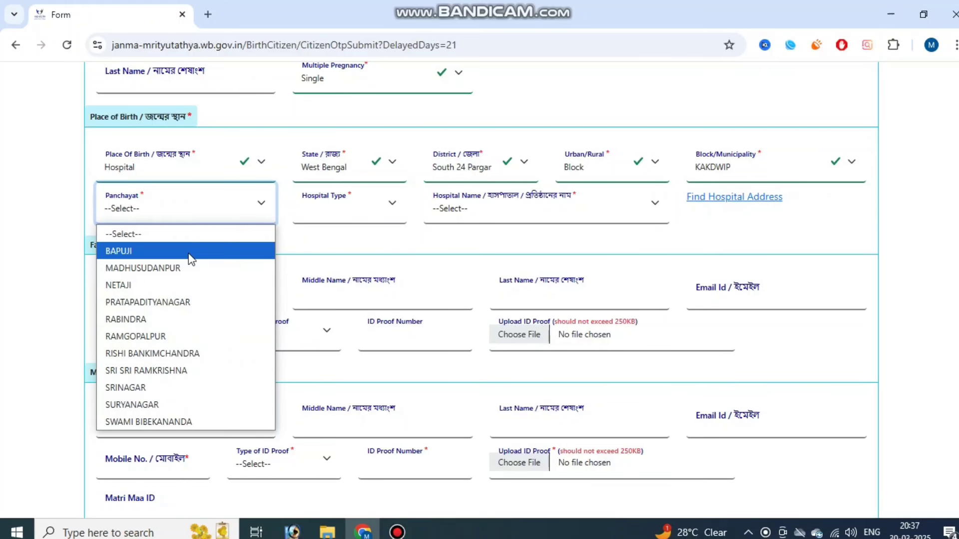
left_click(189, 282)
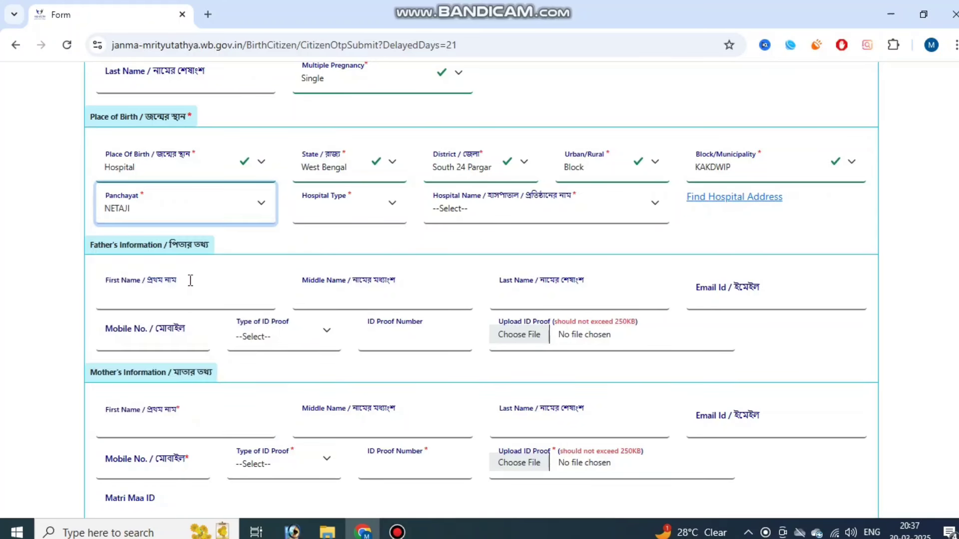
left_click(323, 209)
left_click(349, 232)
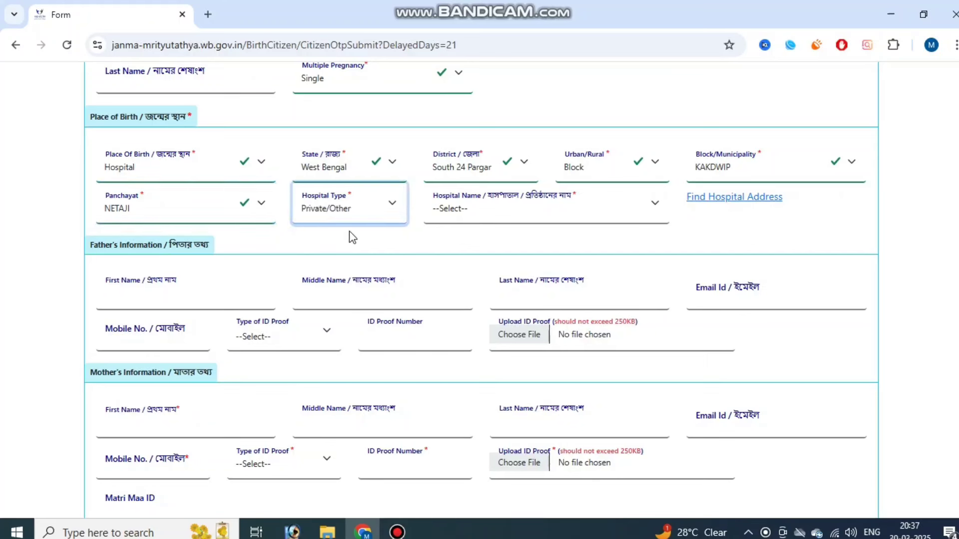
left_click(366, 240)
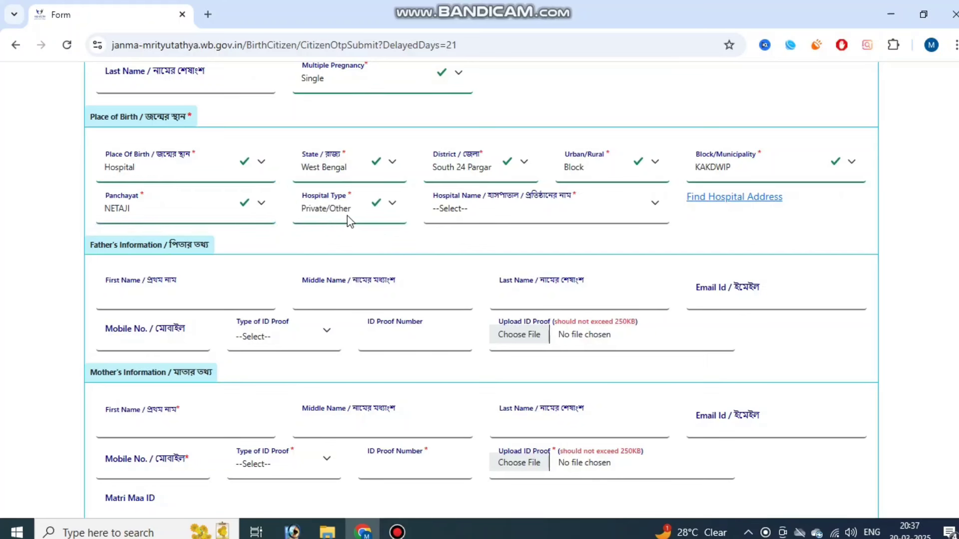
left_click(347, 217)
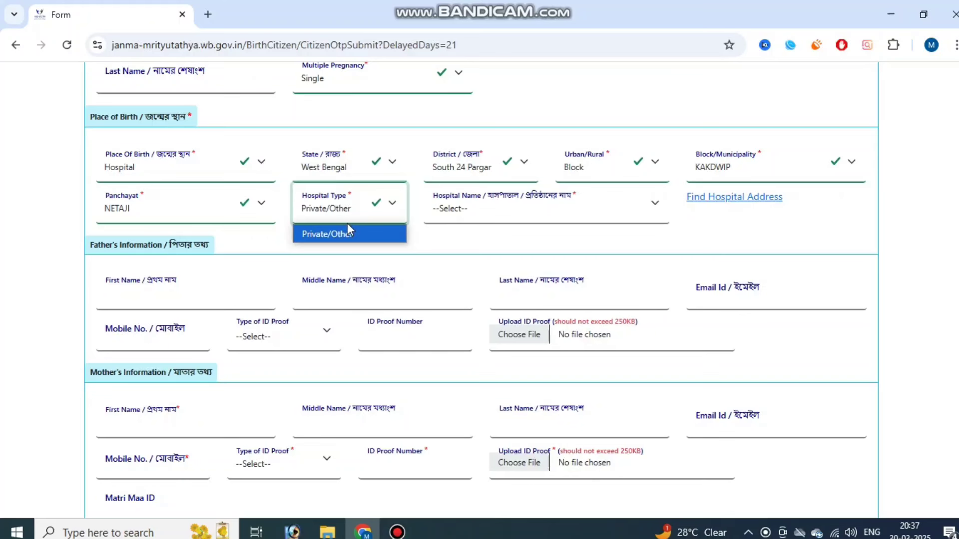
left_click(349, 233)
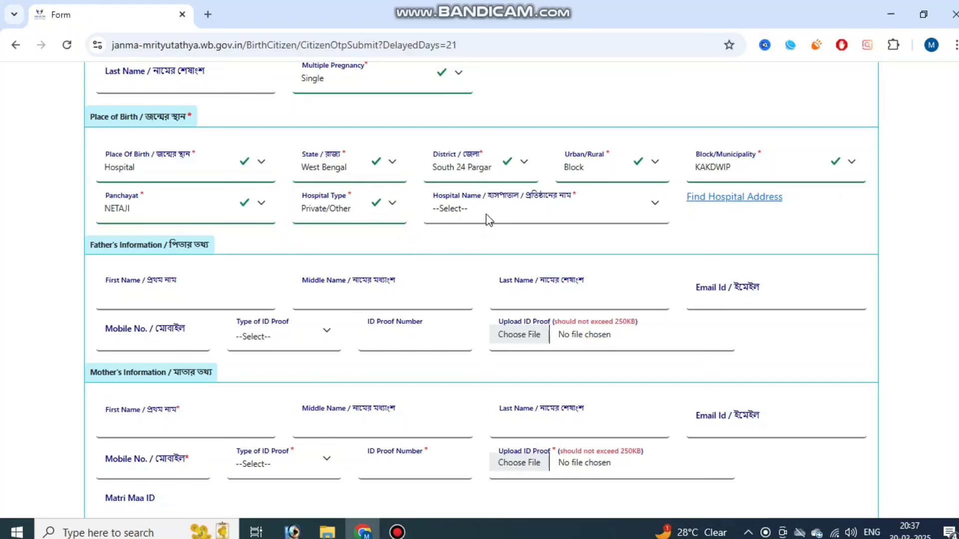
left_click(487, 214)
left_click(493, 250)
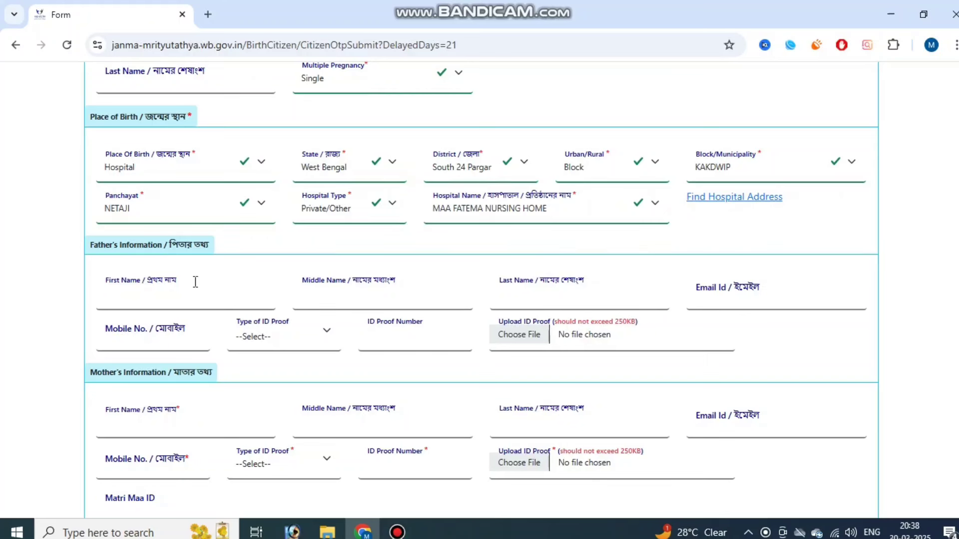
- Leave the father's name blank and choose Aadhaar as his Type of ID Proof
left_click(119, 280)
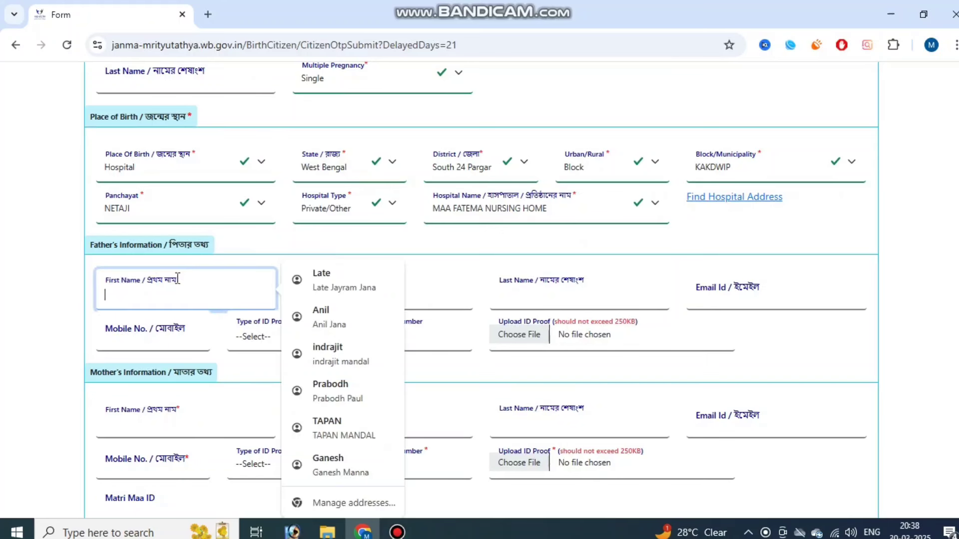
left_click(260, 256)
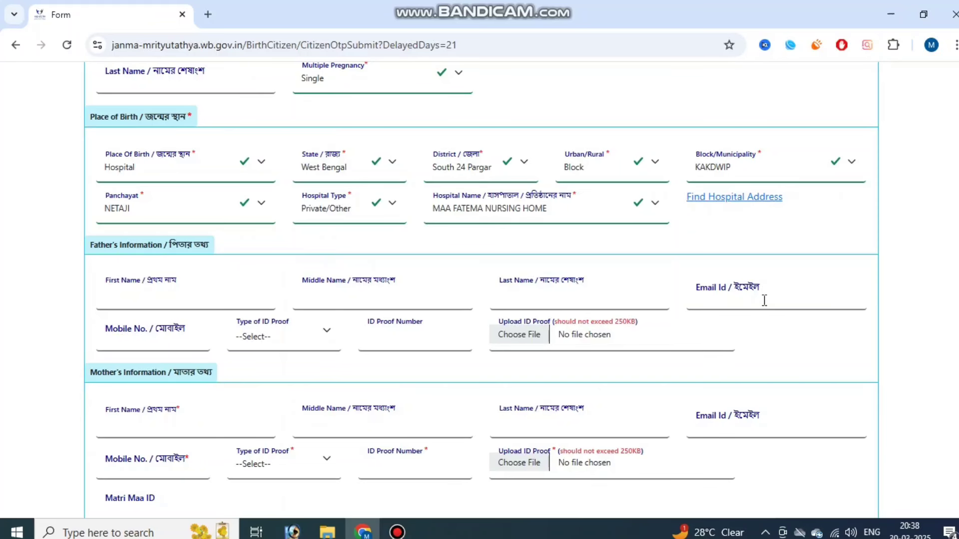
scroll(764, 301, "down", 1)
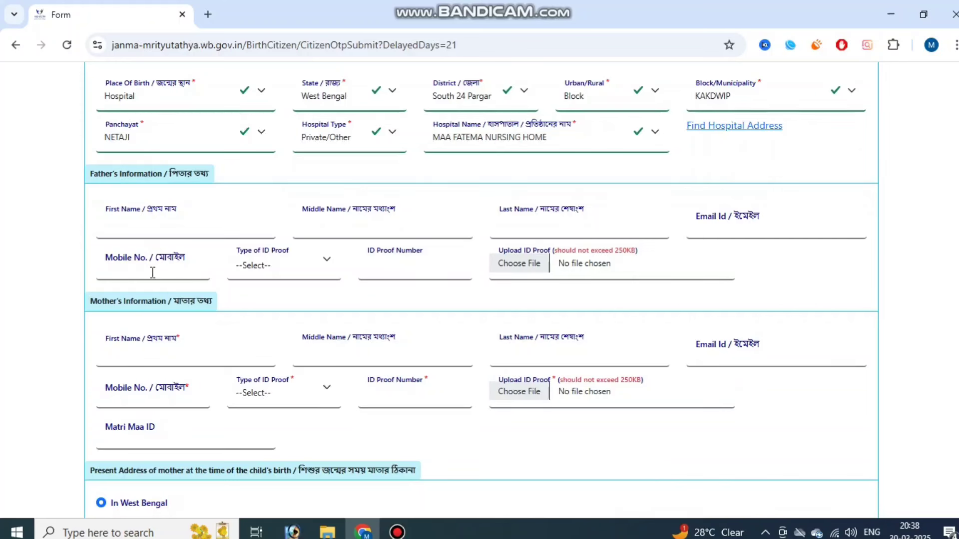
left_click(282, 269)
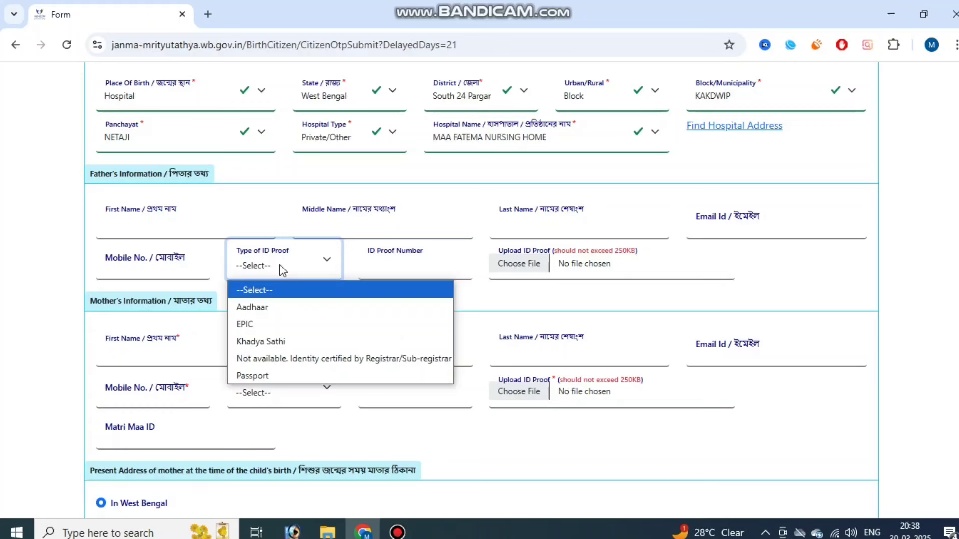
left_click(289, 308)
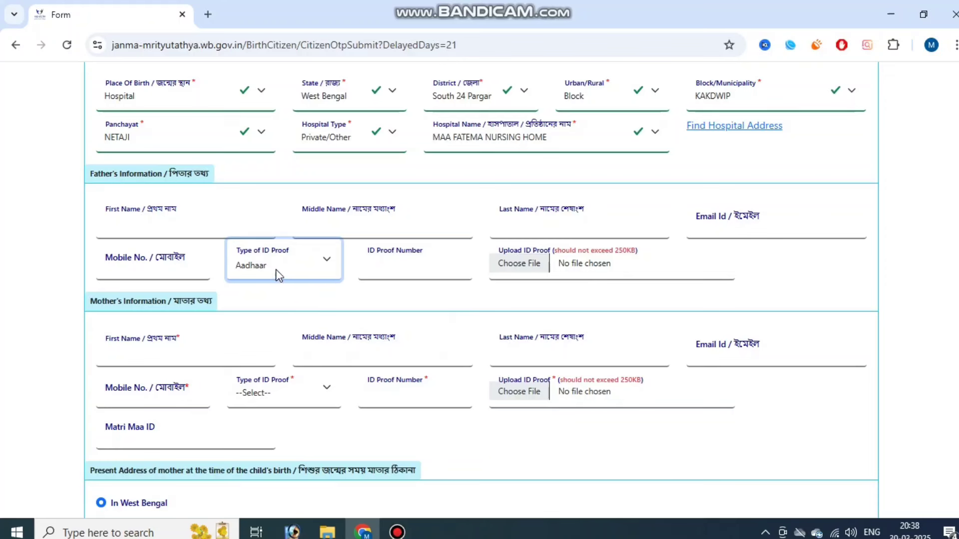
left_click(290, 298)
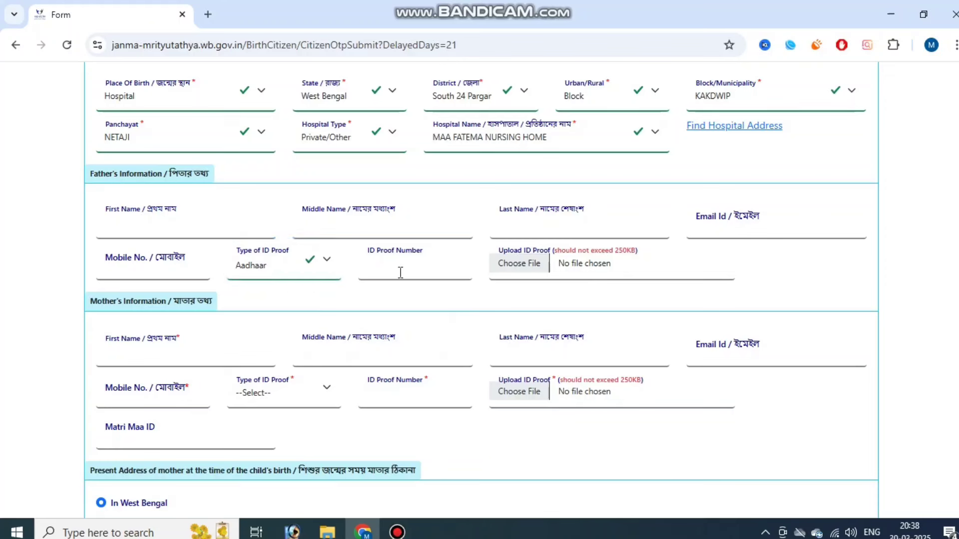
left_click(296, 277)
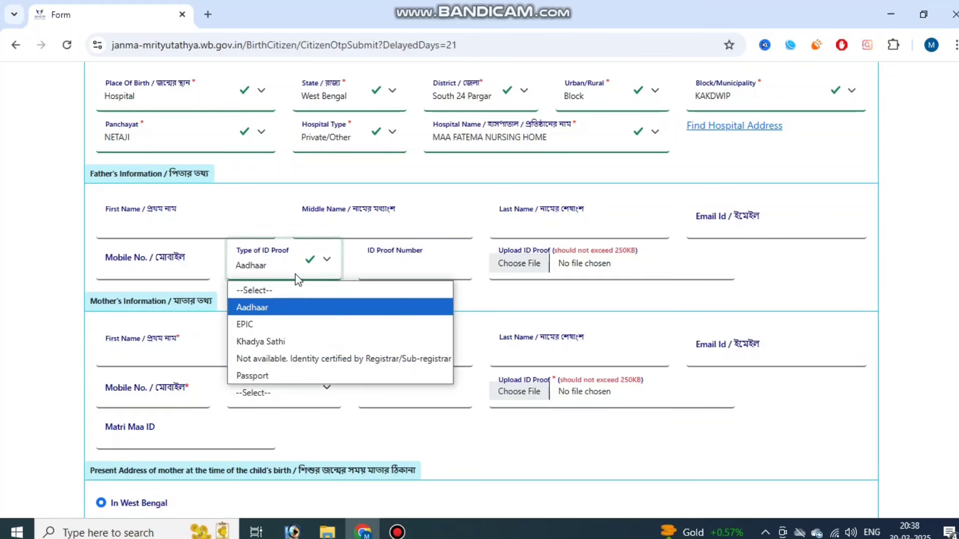
left_click(295, 301)
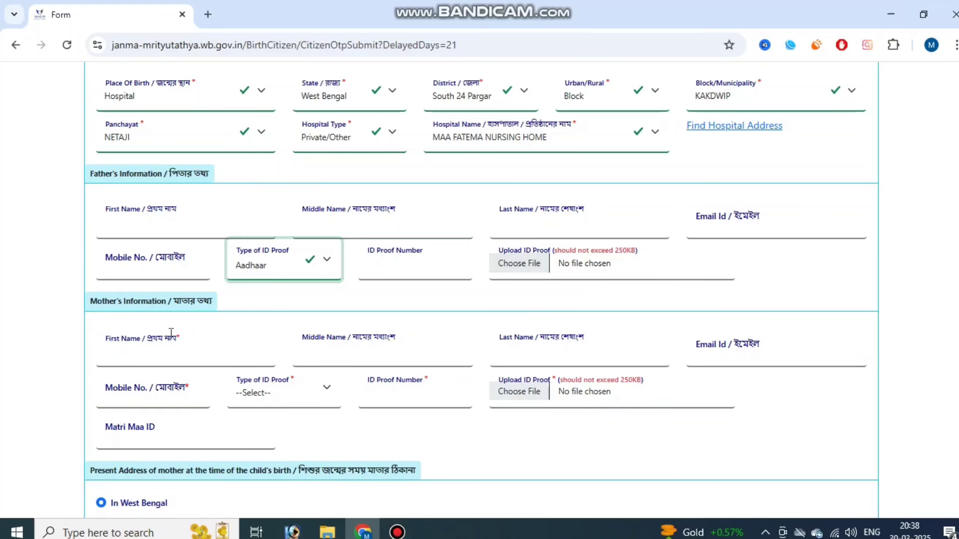
scroll(146, 234, "down", 1)
scroll(124, 230, "down", 1)
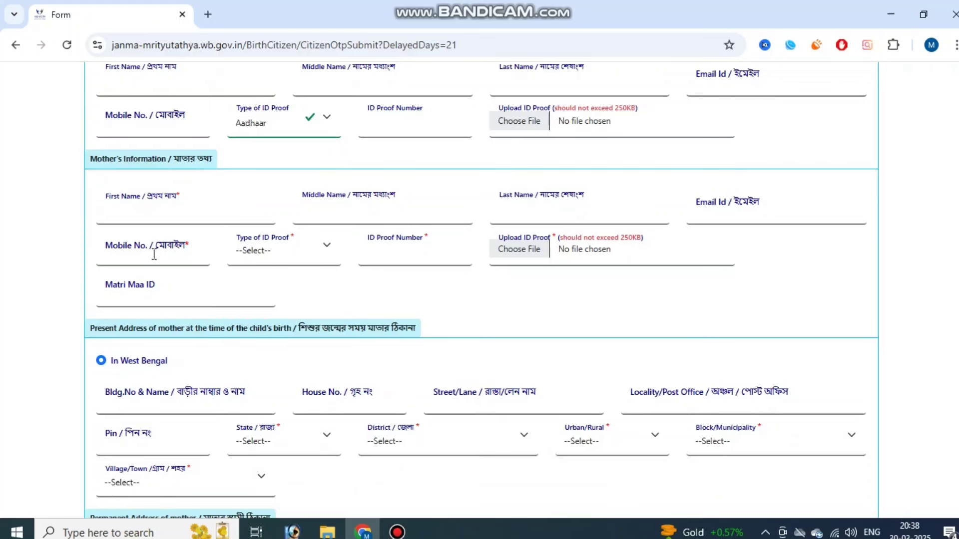
- Choose Aadhaar as the mother's Type of ID Proof, leaving Matri Maa ID empty
left_click(266, 257)
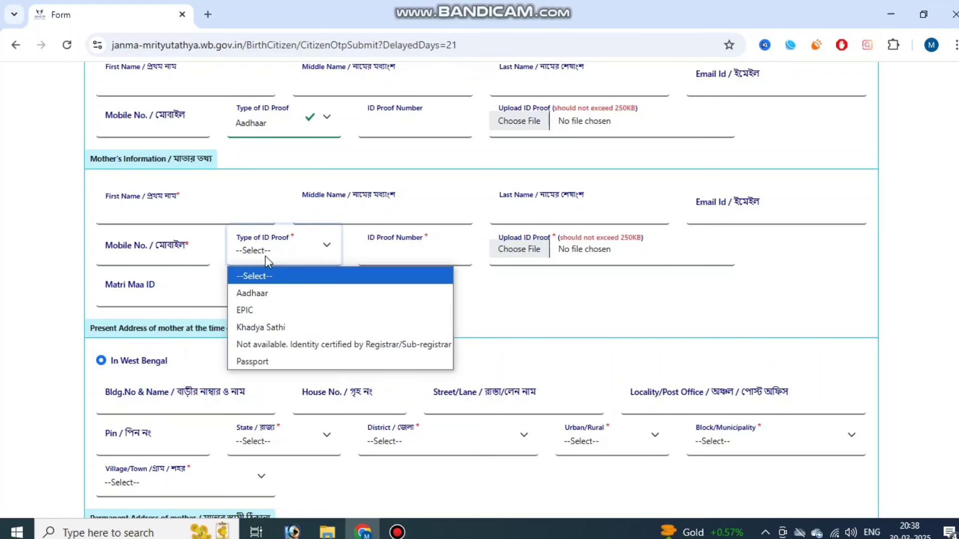
left_click(279, 295)
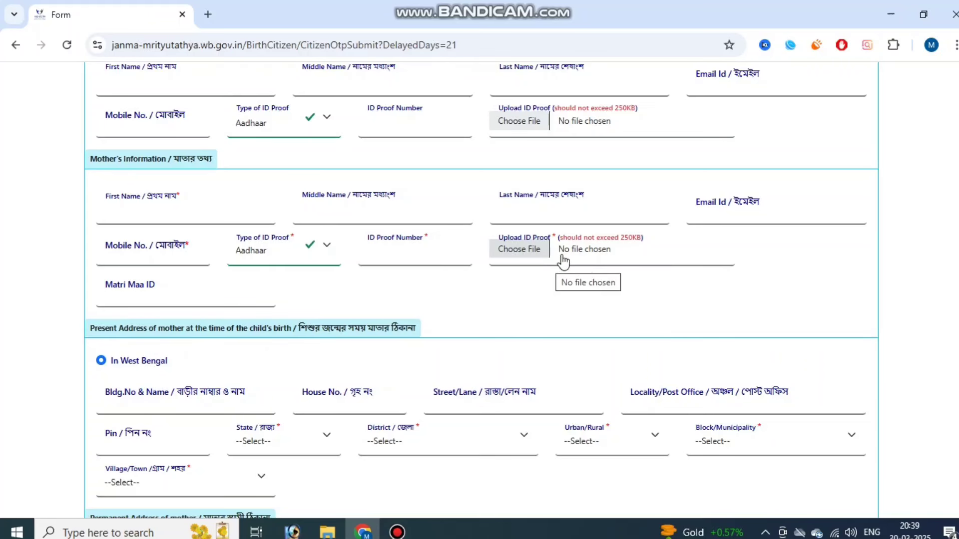
scroll(143, 212, "down", 1)
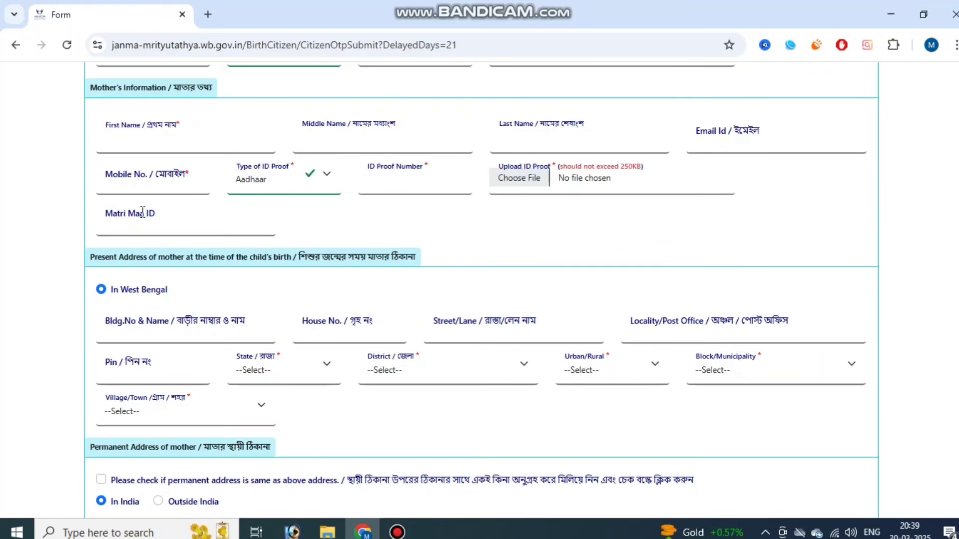
left_click(112, 215)
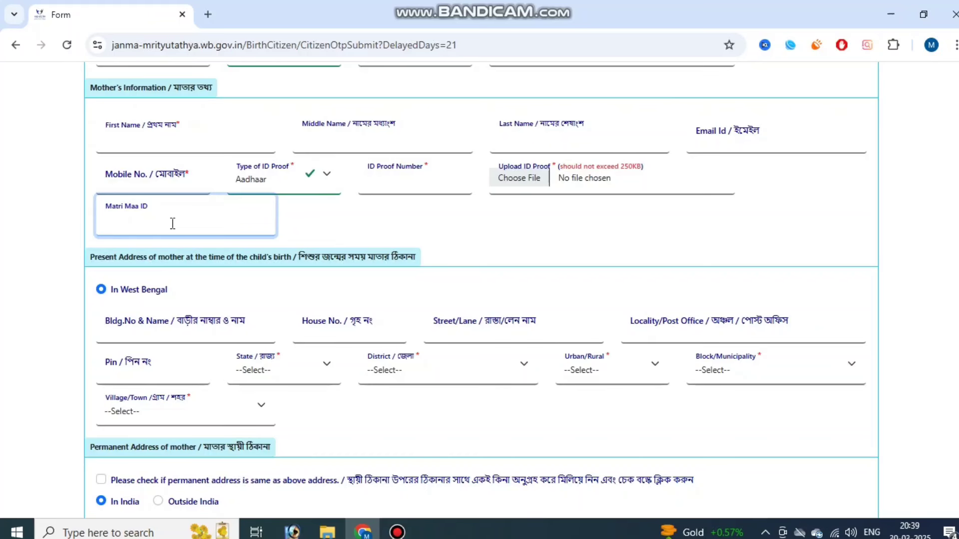
left_click(343, 250)
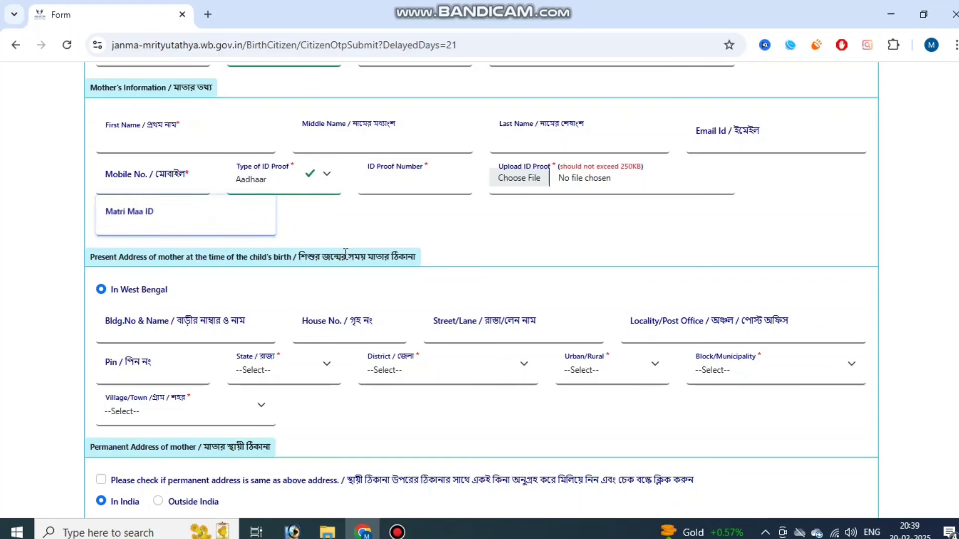
scroll(260, 247, "down", 1)
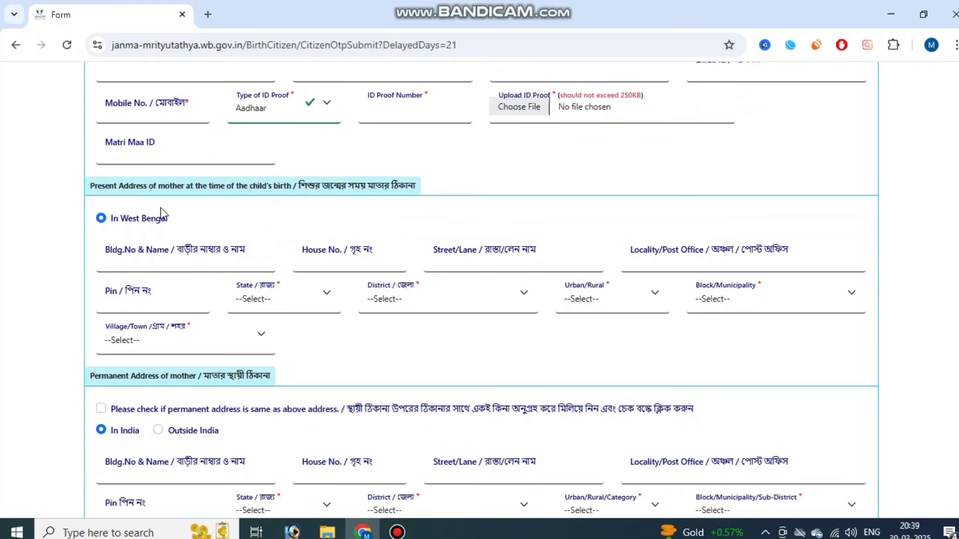
- Set the mother's present address to West Bengal, district Malda, area type Block
left_click_drag(114, 188, 170, 186)
left_click(170, 186)
left_click_drag(303, 183, 367, 187)
left_click(371, 190)
left_click(268, 306)
left_click(280, 337)
left_click(427, 299)
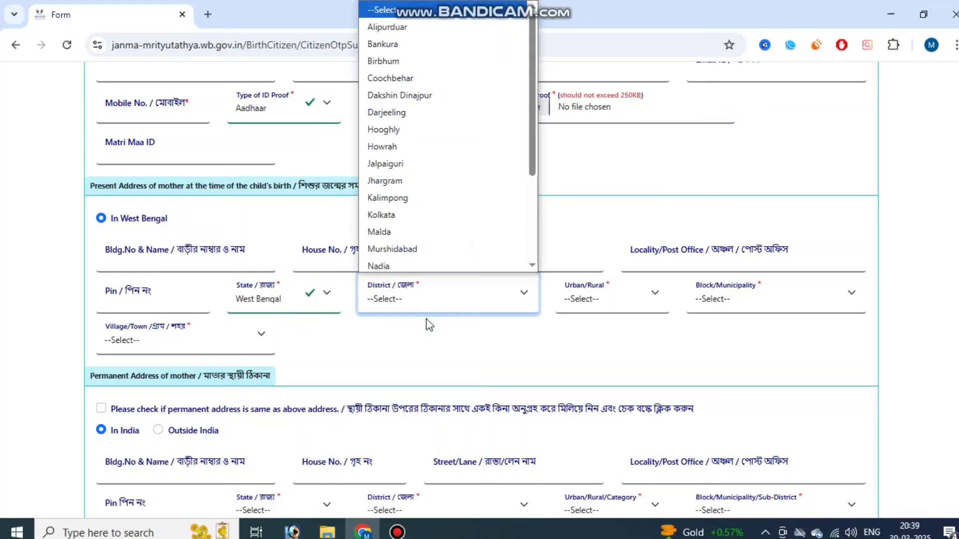
left_click(426, 225)
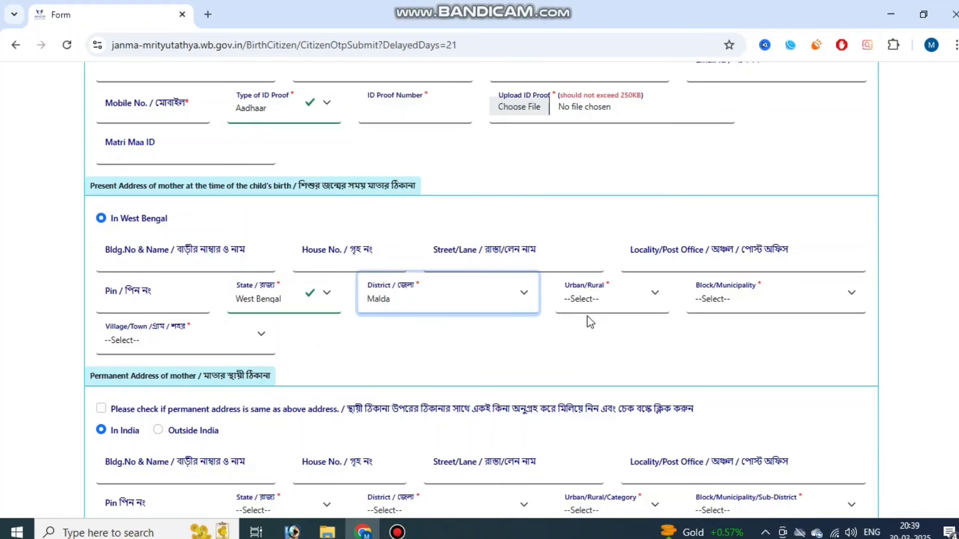
left_click(632, 314)
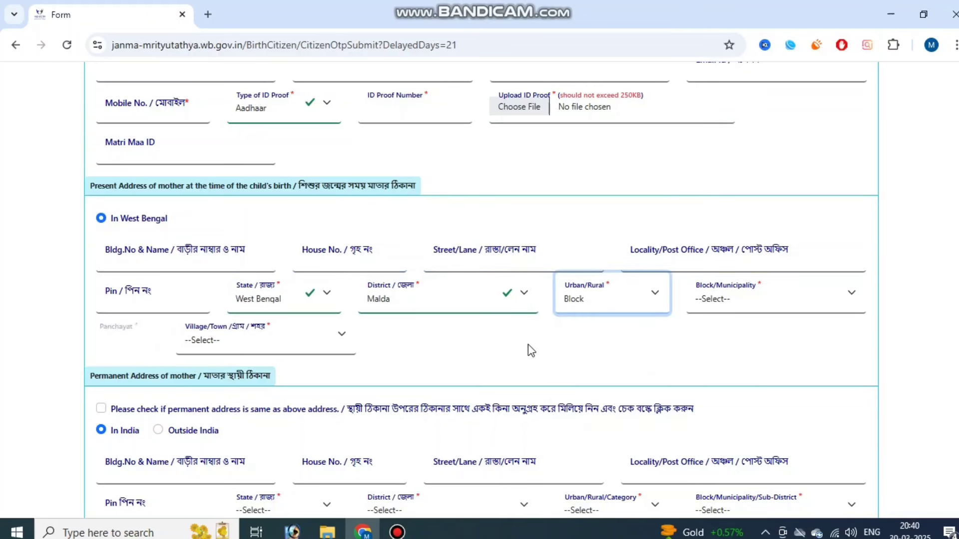
left_click(719, 300)
- Choose block RATUA - I, panchayat RATUA and village NIJGAON FARIDPUR
left_click(736, 247)
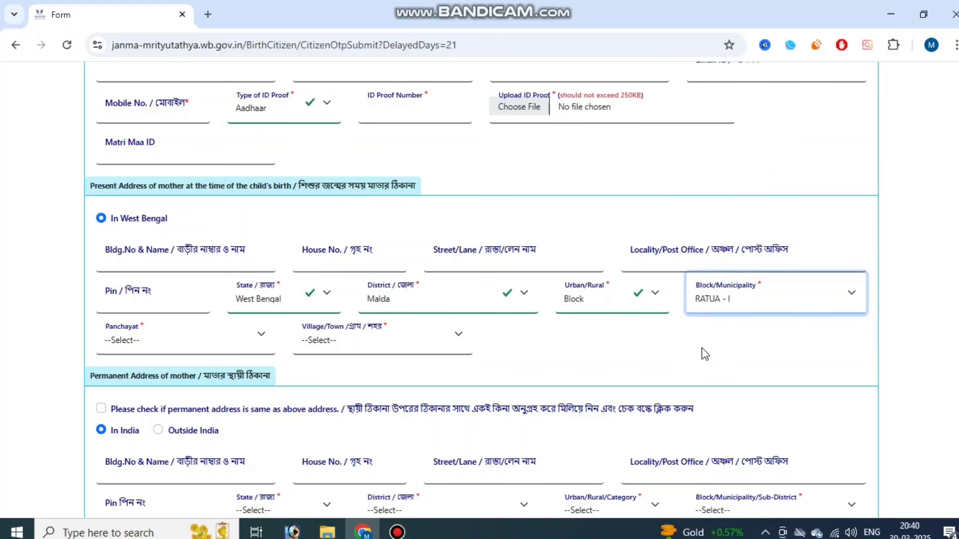
left_click(158, 341)
left_click(150, 289)
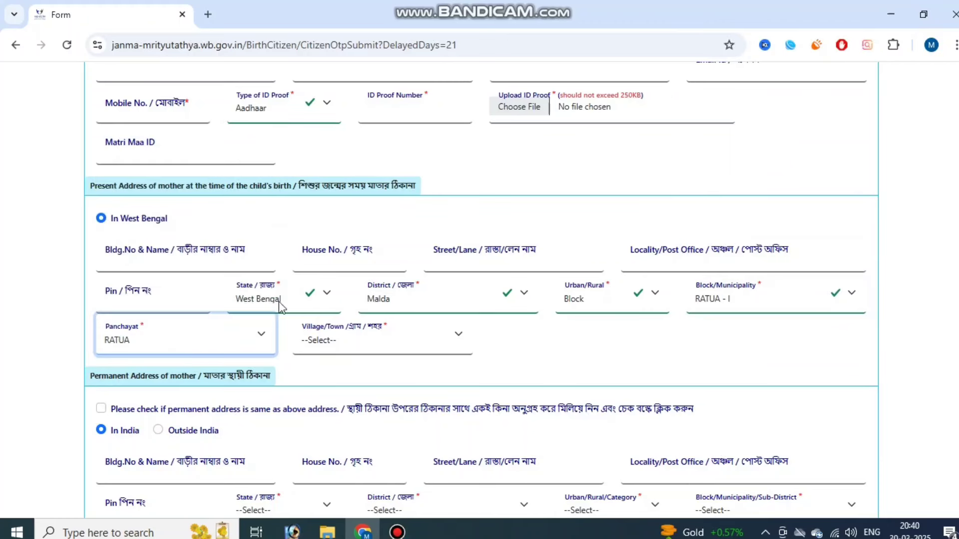
left_click(382, 338)
left_click(357, 264)
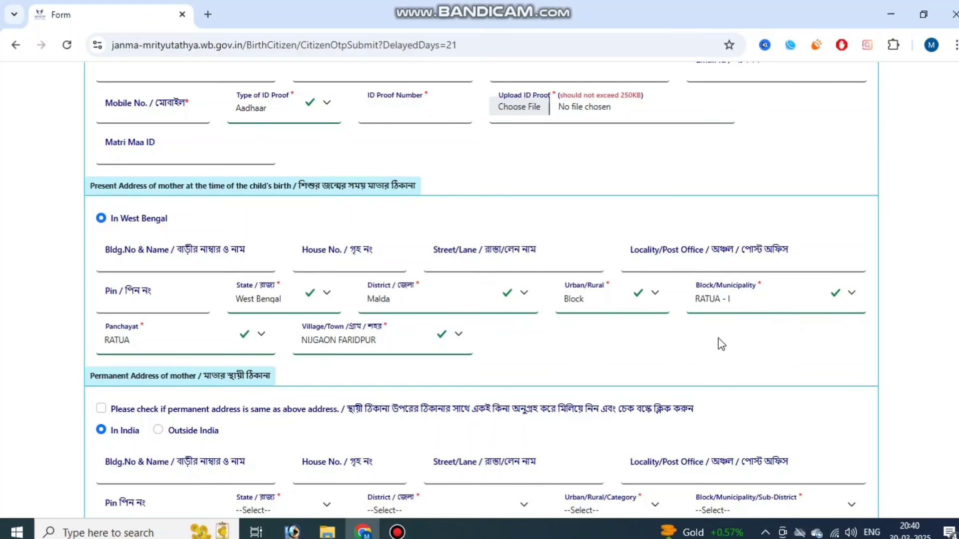
scroll(554, 342, "down", 3)
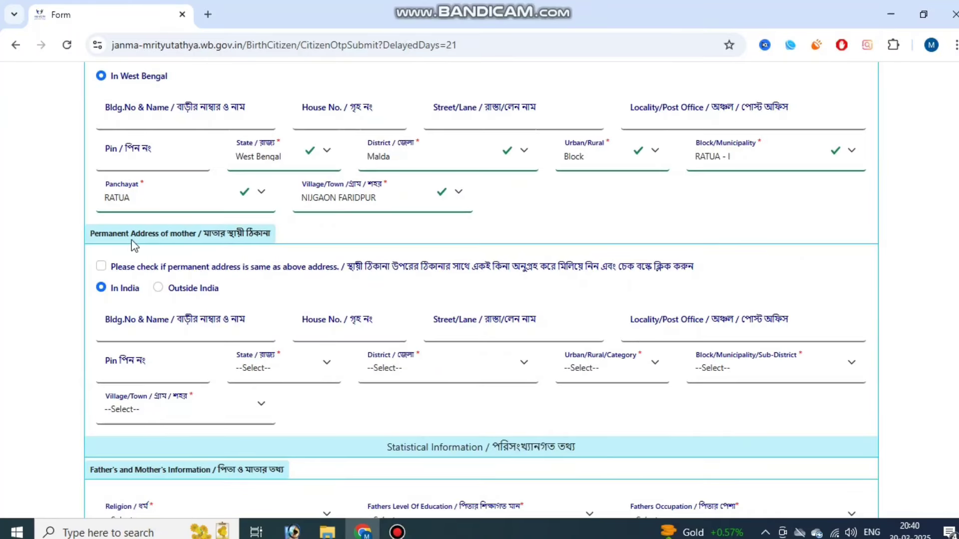
- Tick the same-as-above checkbox so the permanent address copies the Malda present address
left_click_drag(118, 237, 177, 229)
left_click(177, 229)
left_click(102, 266)
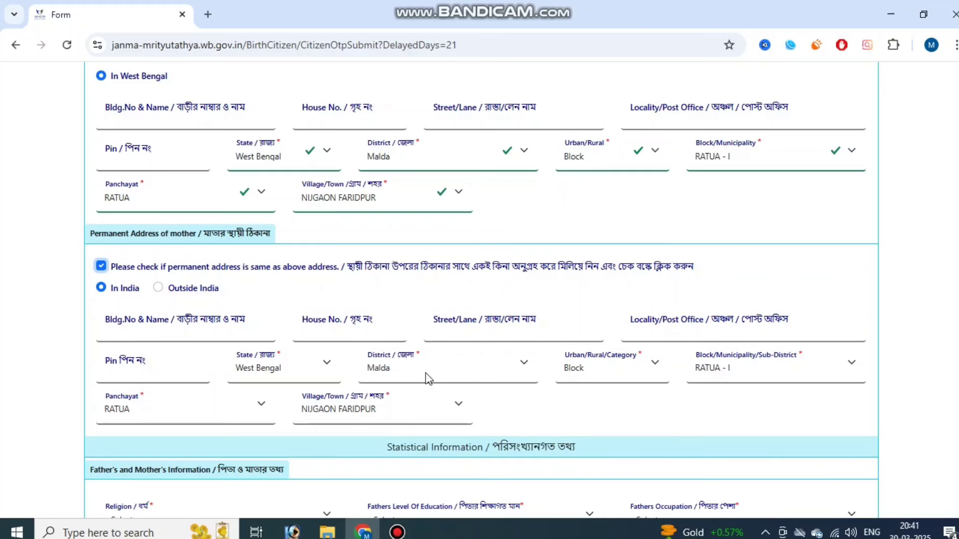
scroll(427, 379, "down", 1)
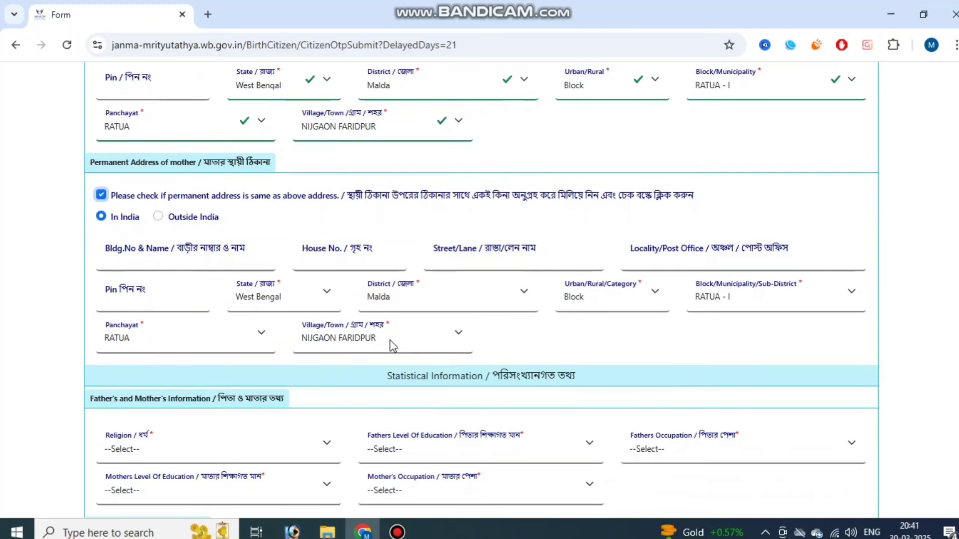
- Set the religion to Hindu
scroll(394, 325, "down", 3)
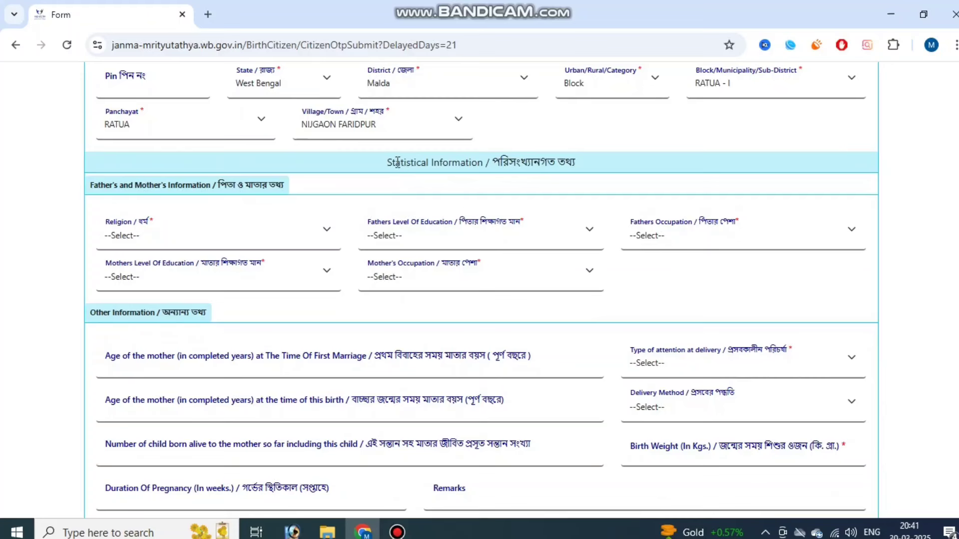
left_click_drag(472, 162, 538, 162)
double_click(550, 164)
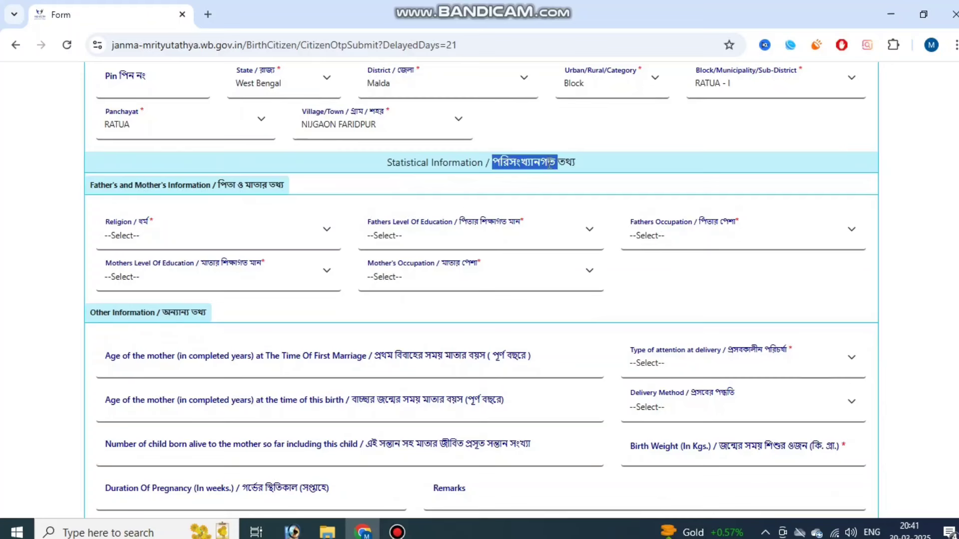
left_click(549, 163)
left_click(551, 166)
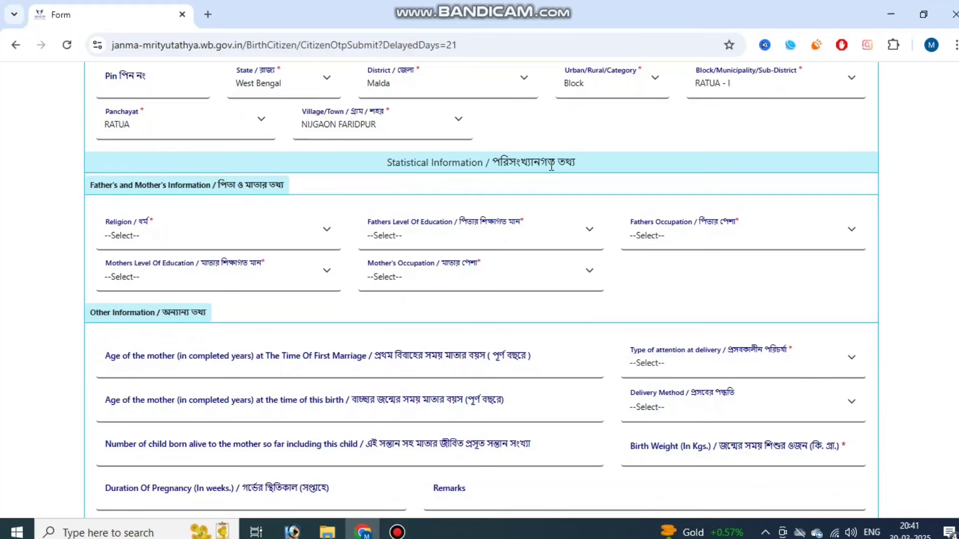
left_click(239, 233)
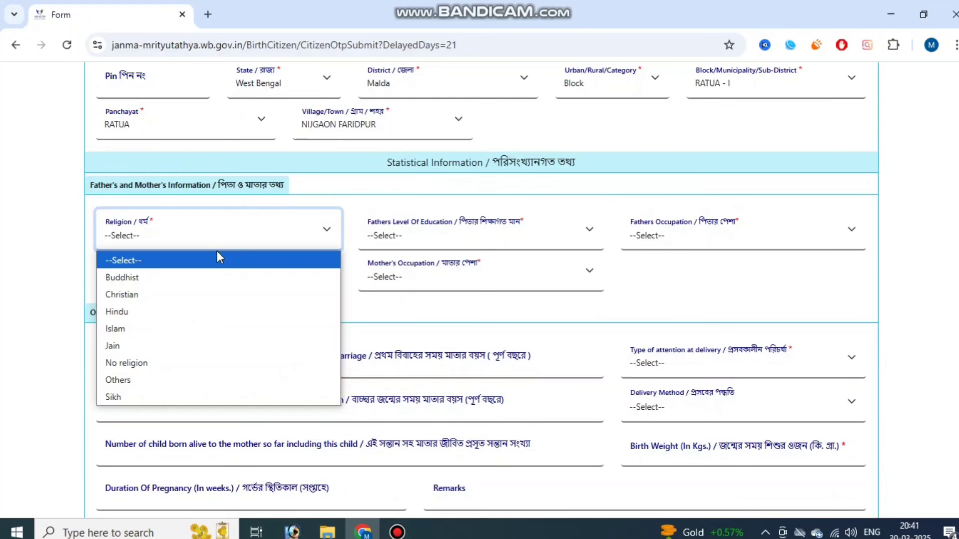
left_click(179, 311)
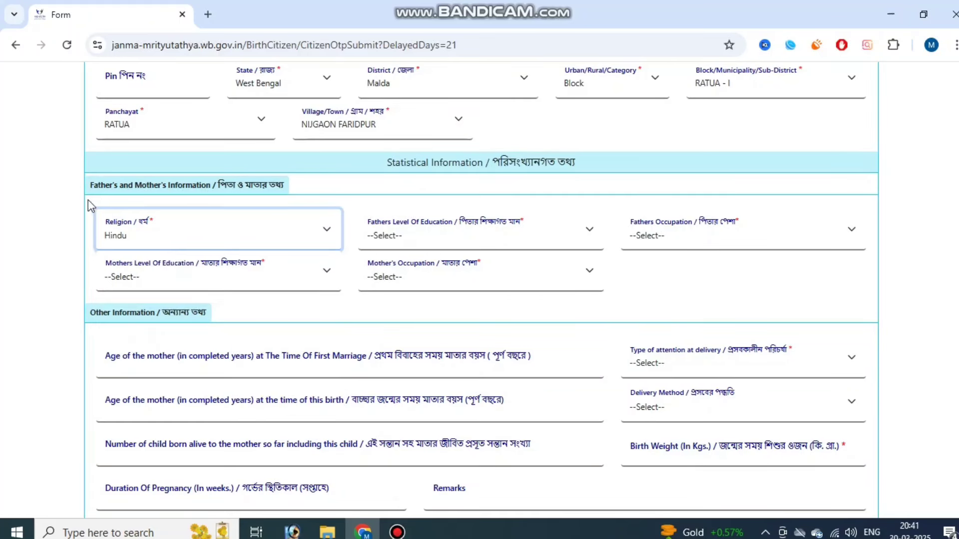
left_click(182, 204)
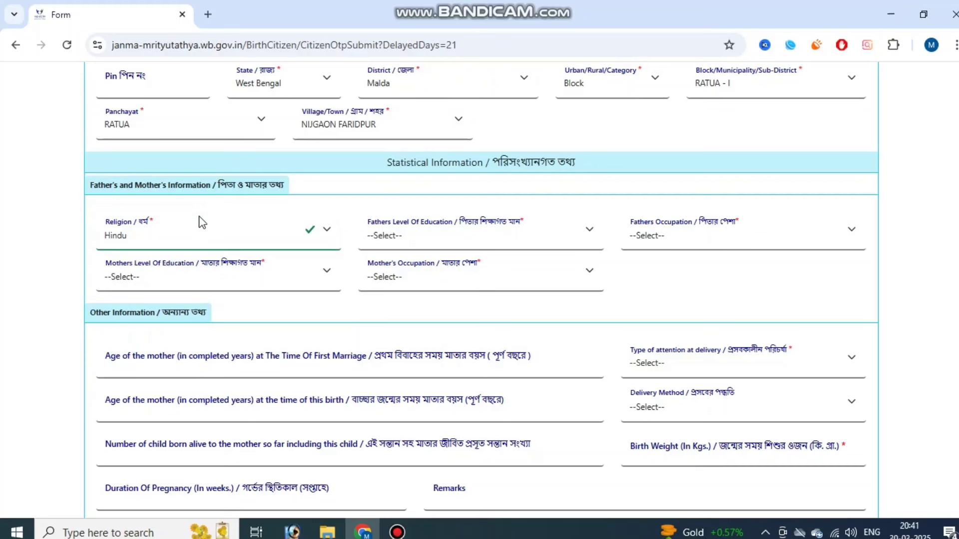
- Set father to Below primary, Workers not classified elsewhere; mother to Primary, Non worker
left_click(465, 241)
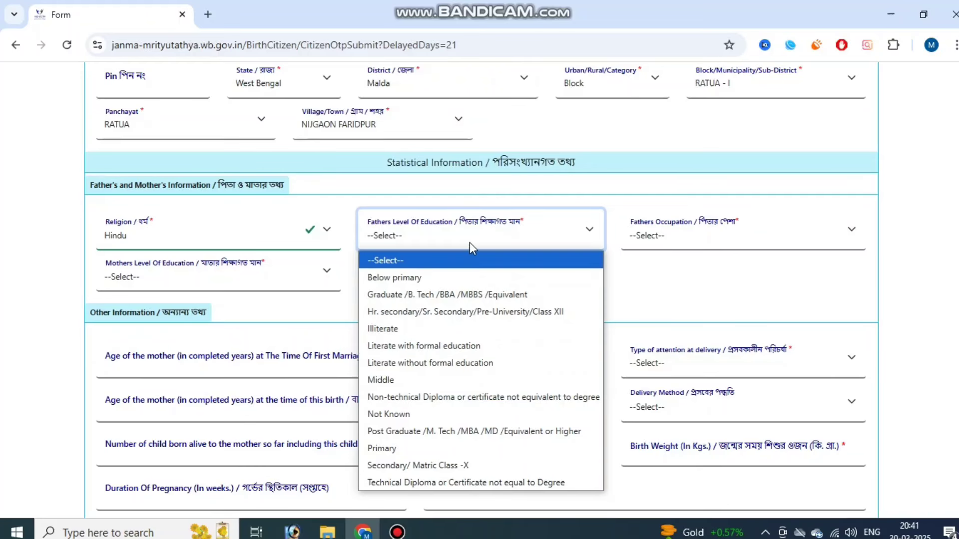
left_click(481, 275)
left_click(683, 239)
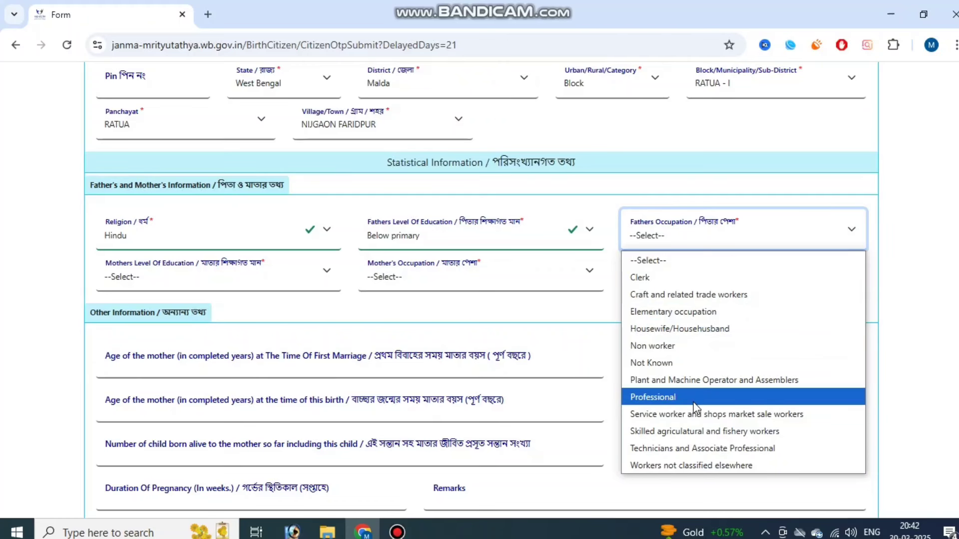
left_click(690, 464)
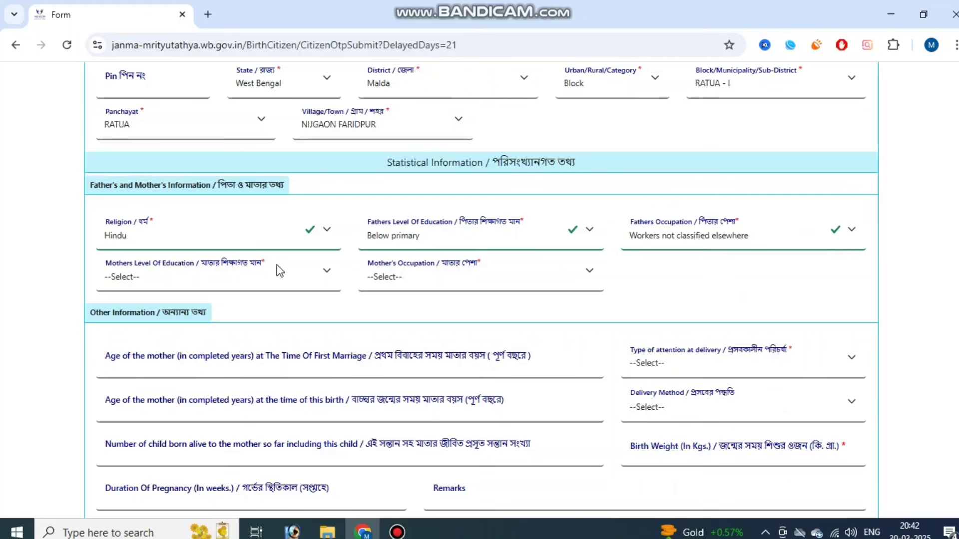
left_click(227, 276)
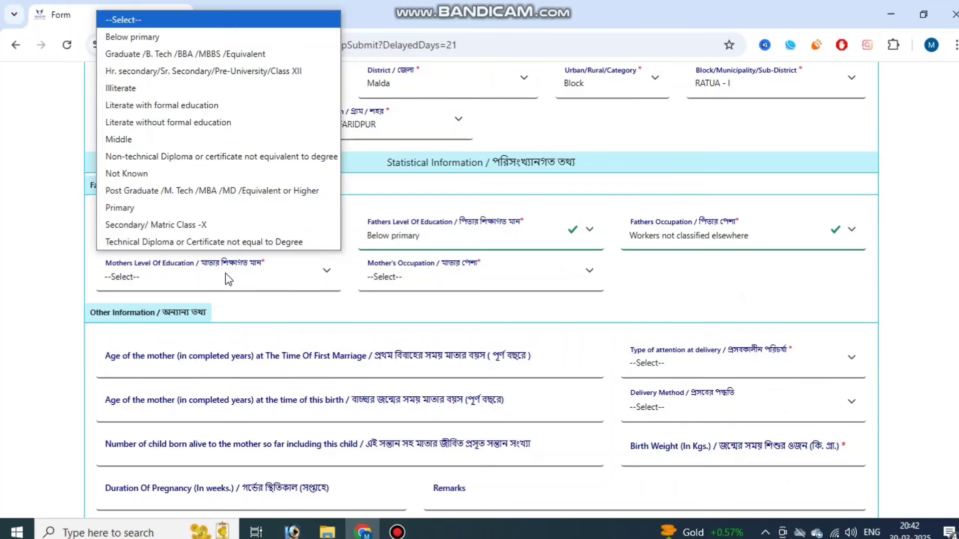
left_click(216, 209)
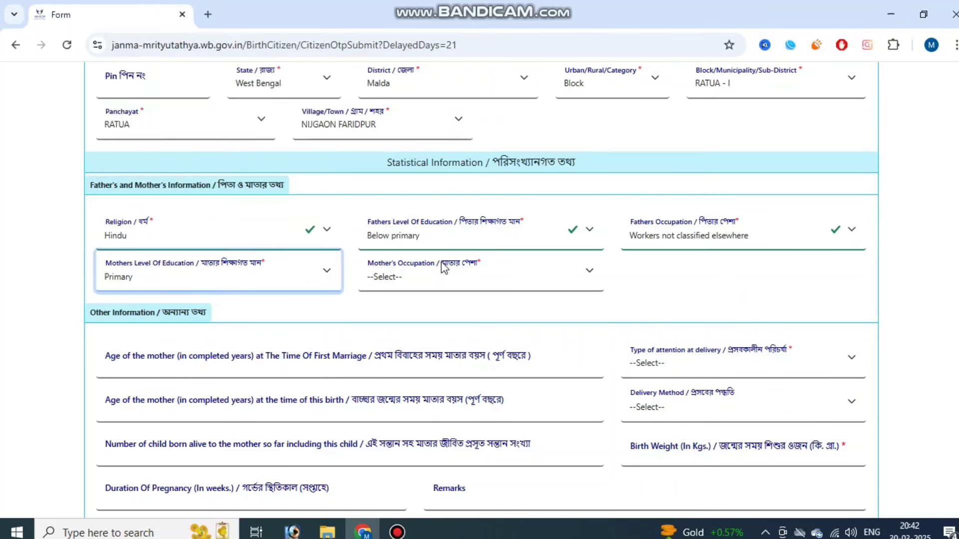
left_click(444, 273)
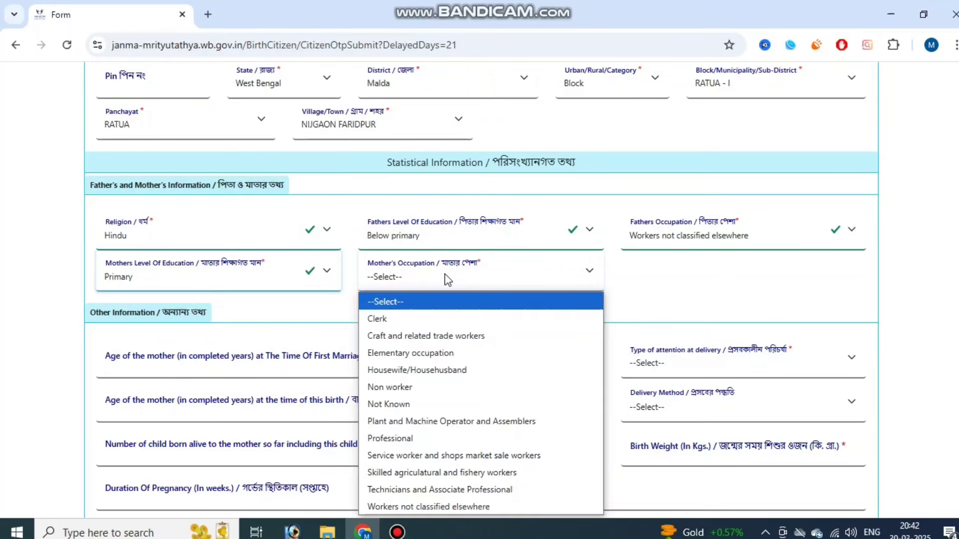
left_click(449, 387)
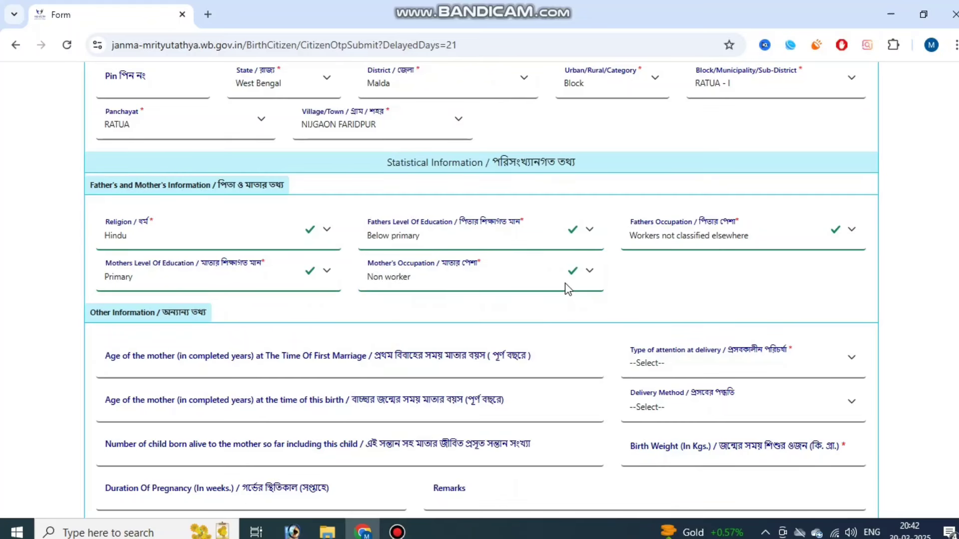
scroll(402, 286, "down", 3)
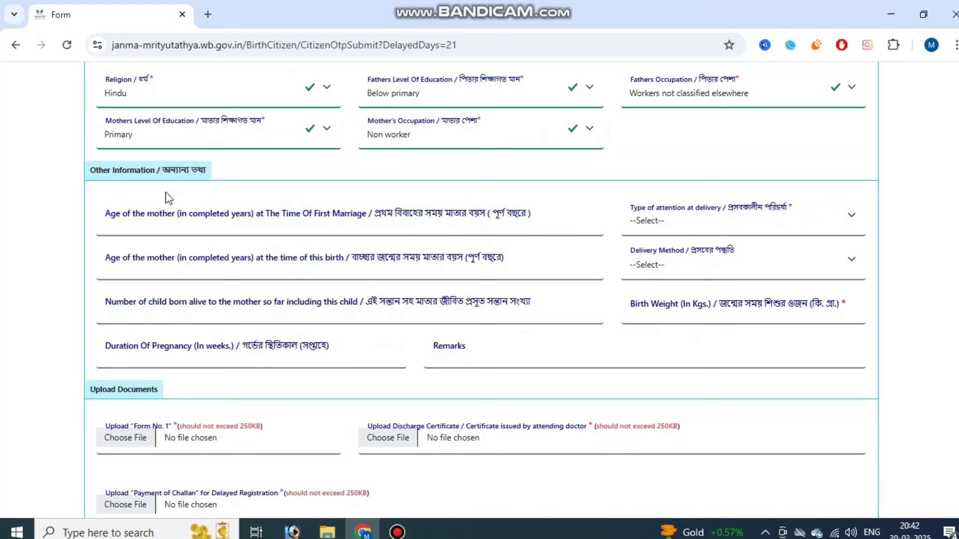
- Set Type of attention at delivery to Doctor, Nurse or Trained midwife
left_click_drag(119, 170, 171, 170)
left_click(191, 206)
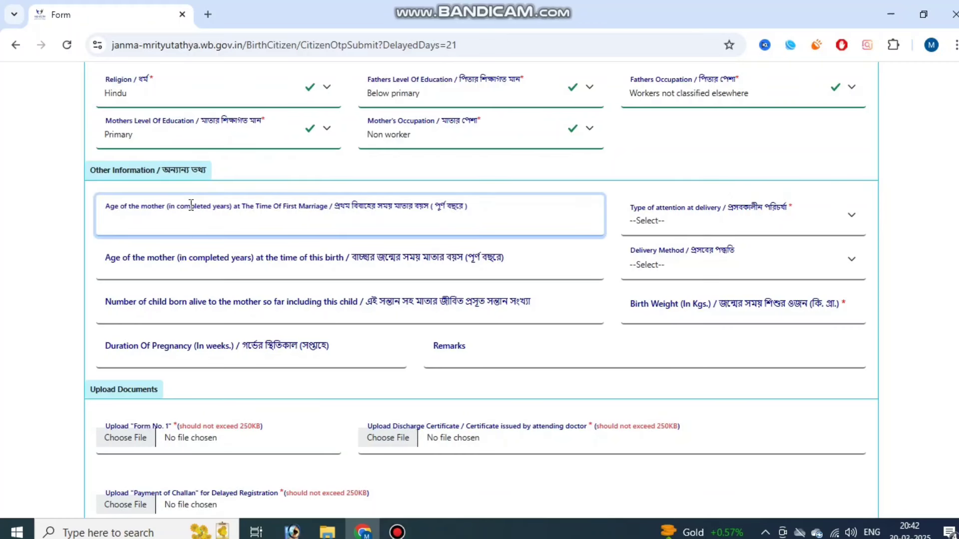
left_click(397, 532)
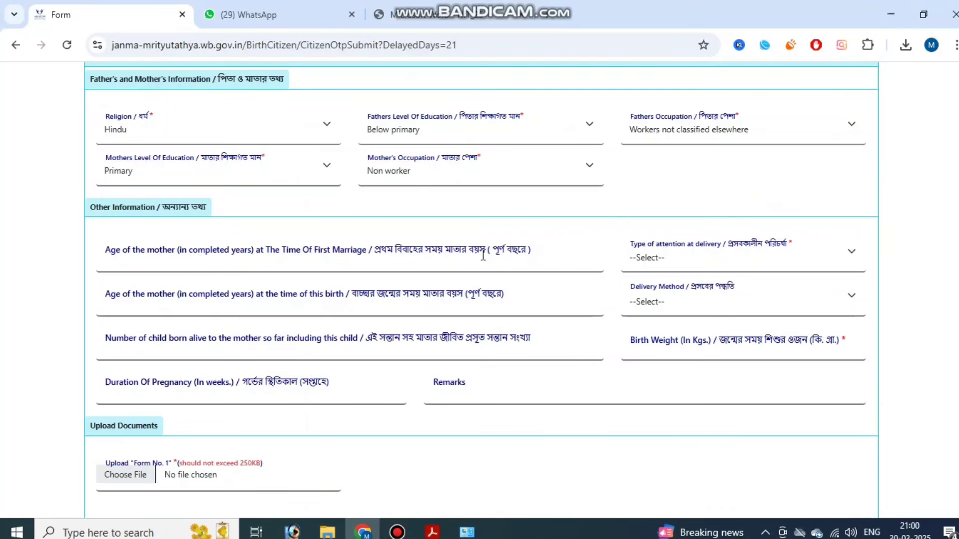
left_click(714, 261)
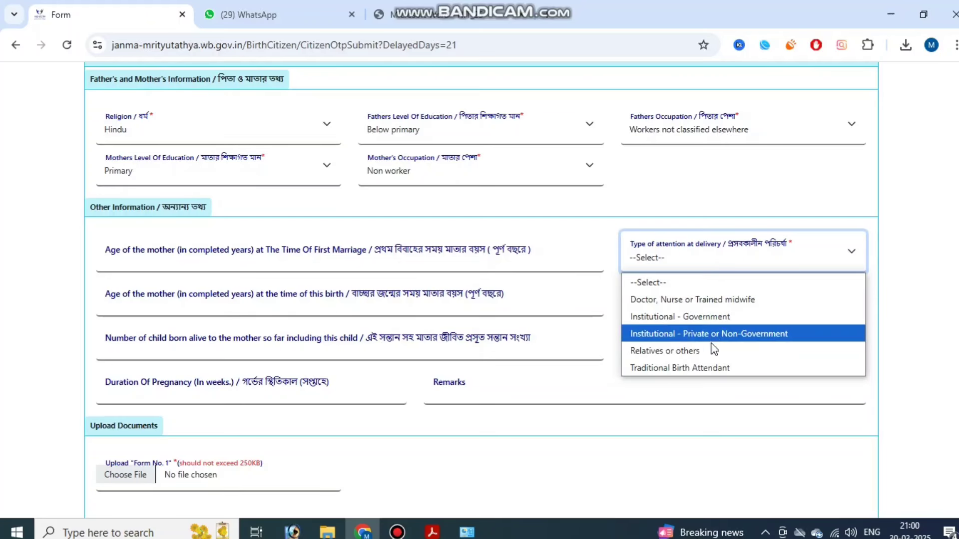
left_click(712, 300)
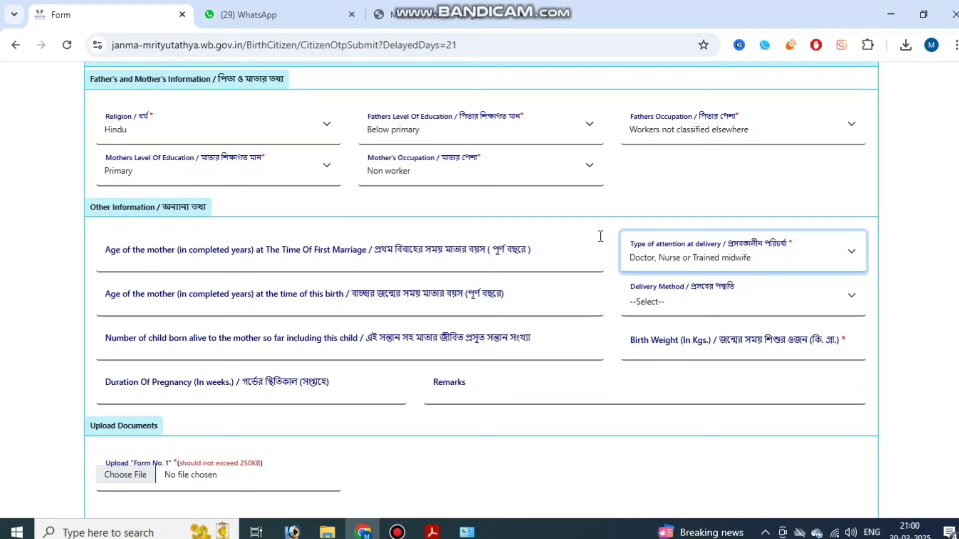
- Set the Delivery Method to Normal and scroll to the Upload Documents section
left_click(693, 303)
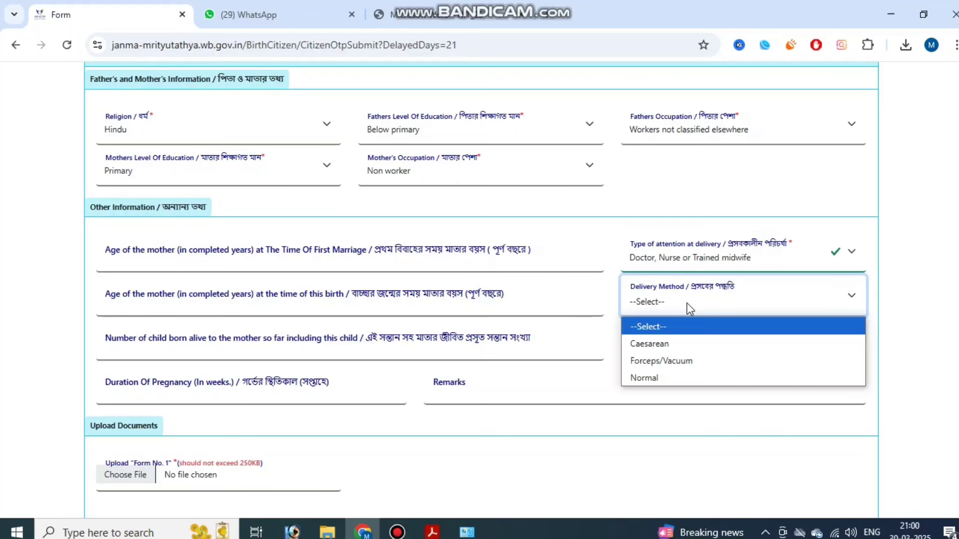
left_click(678, 376)
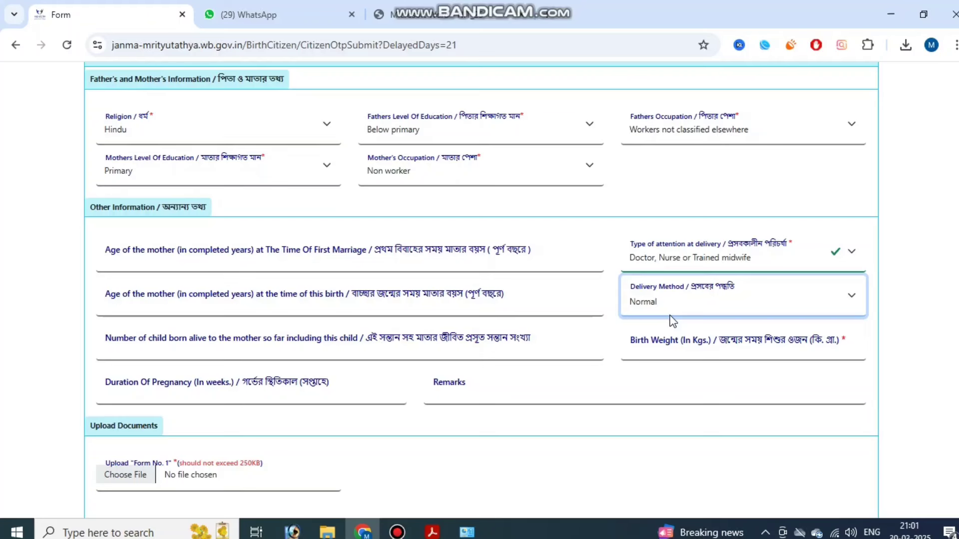
left_click(882, 316)
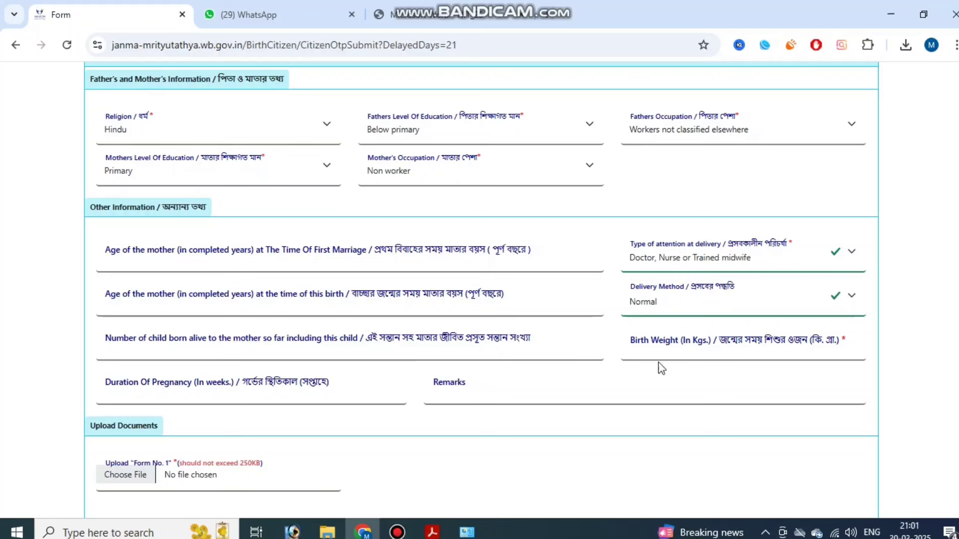
left_click(689, 354)
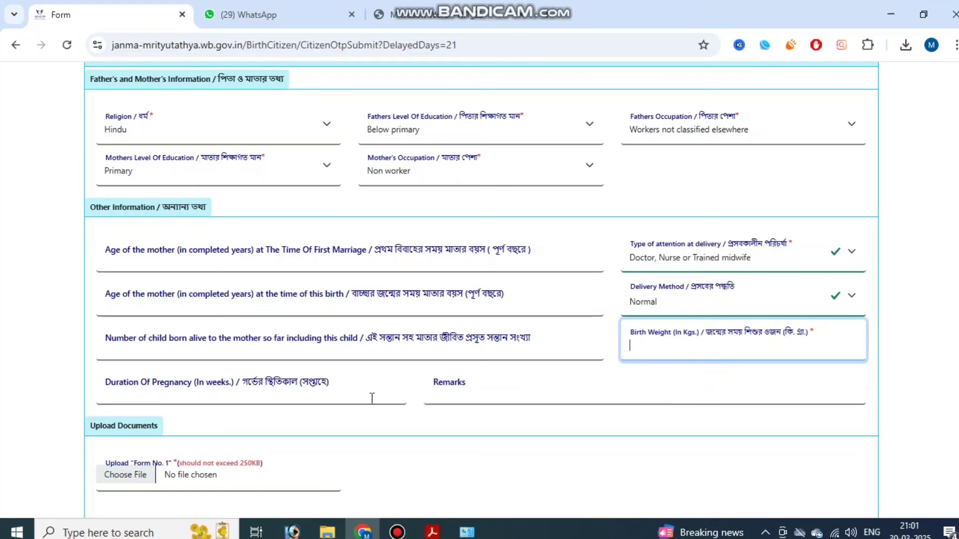
scroll(311, 413, "down", 2)
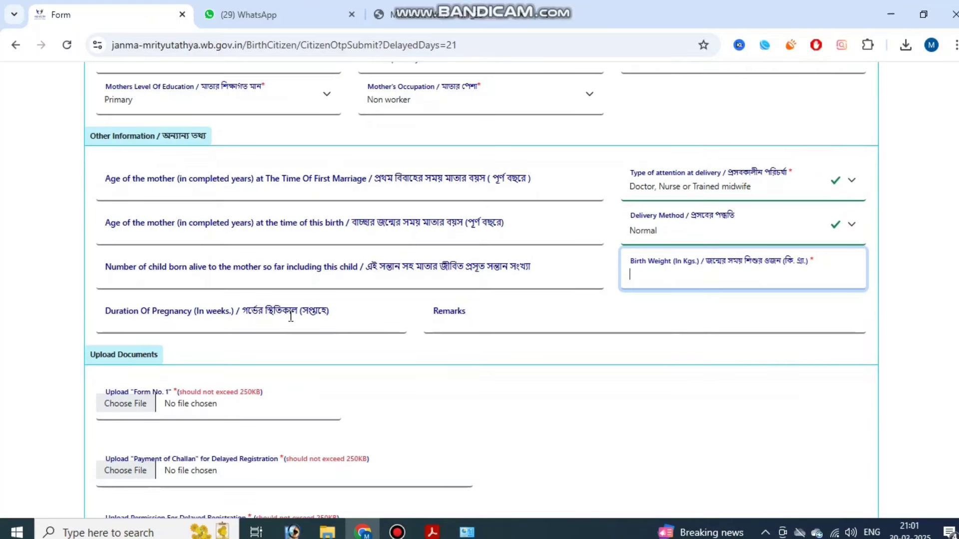
left_click(313, 343)
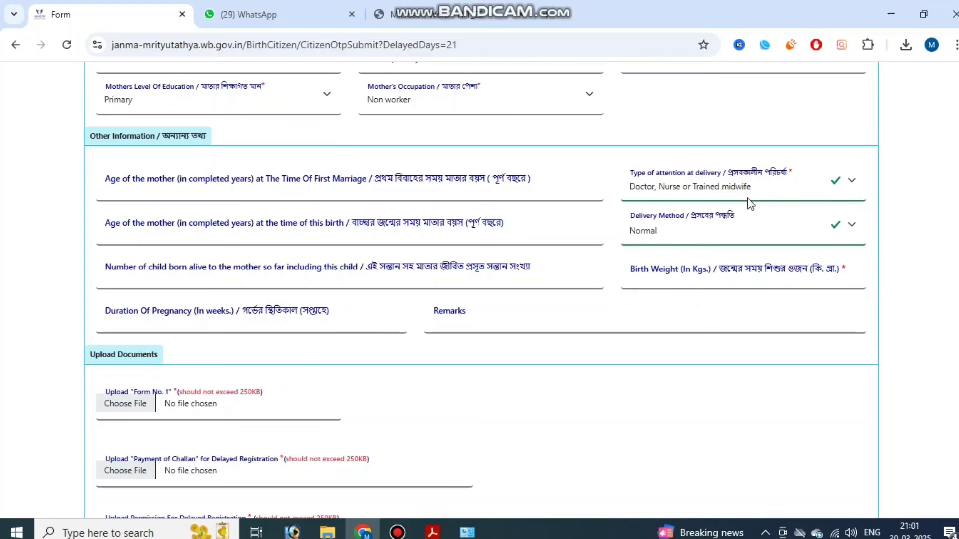
scroll(550, 295, "down", 2)
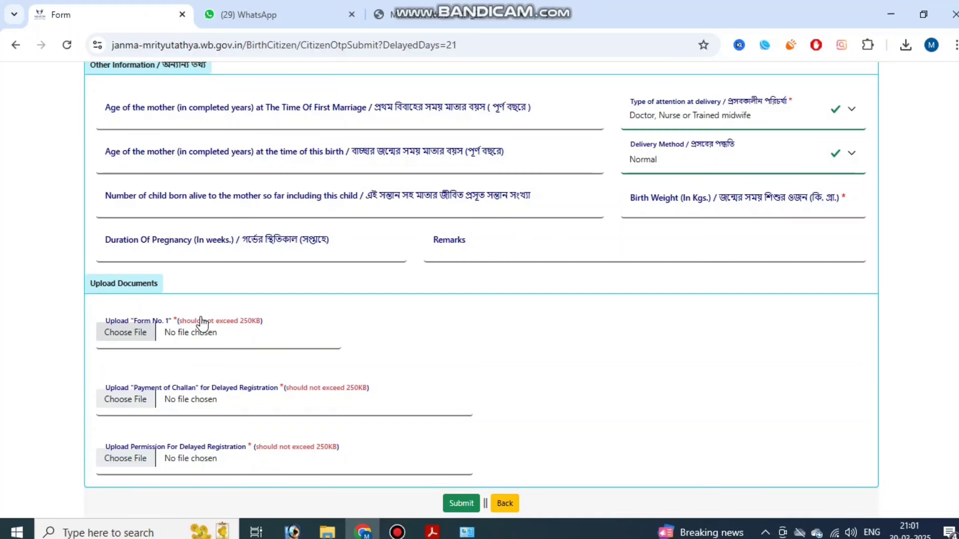
- In the TopGuide birth certificate article, download Form No. 1 from the documents list
left_click(397, 532)
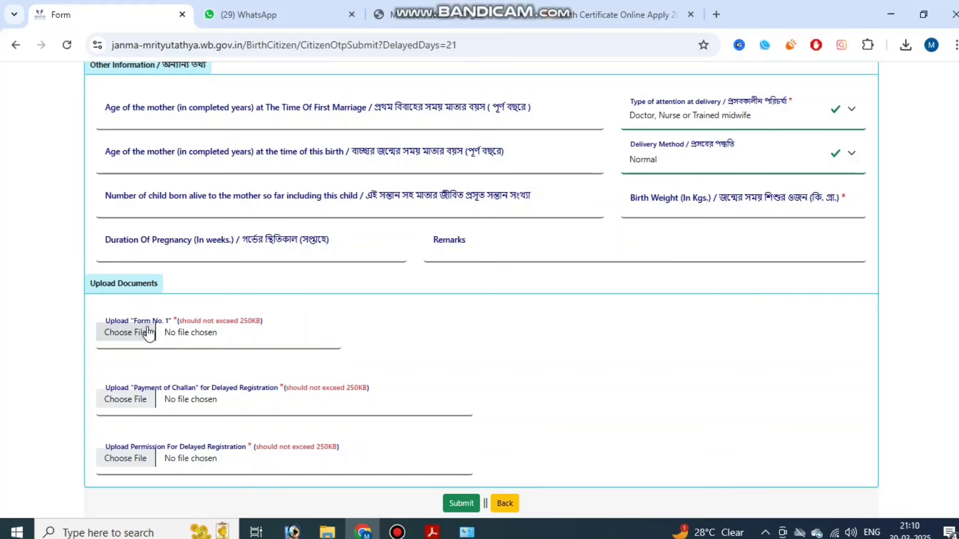
left_click(624, 15)
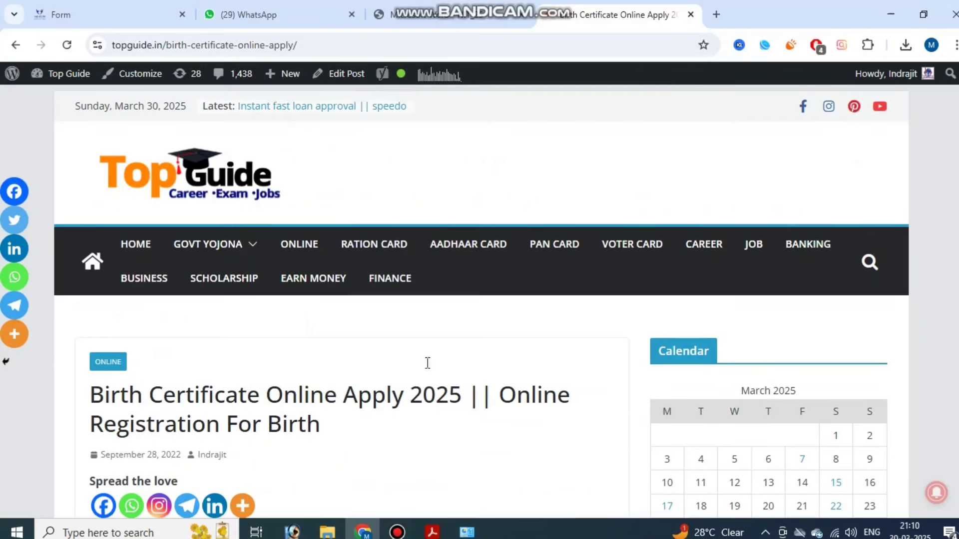
scroll(428, 363, "down", 3)
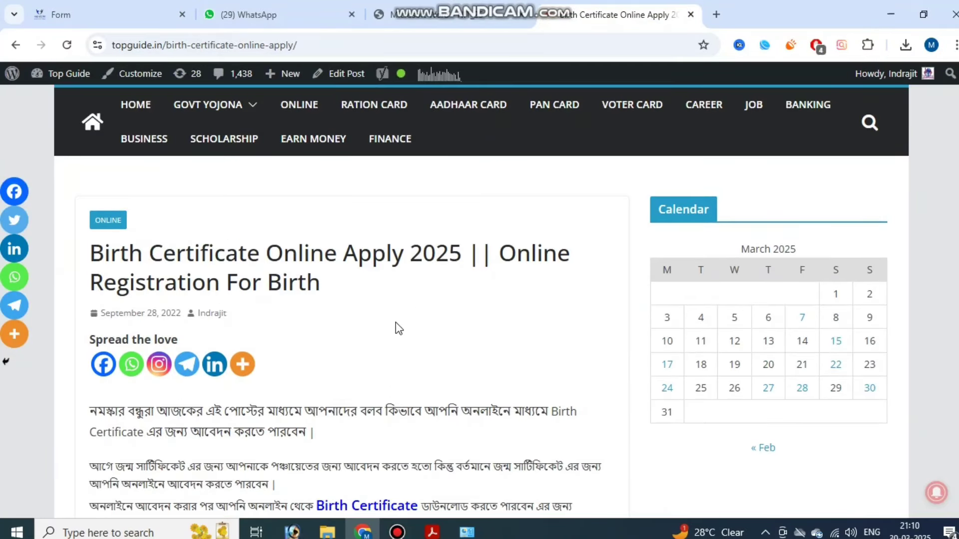
scroll(399, 328, "down", 15)
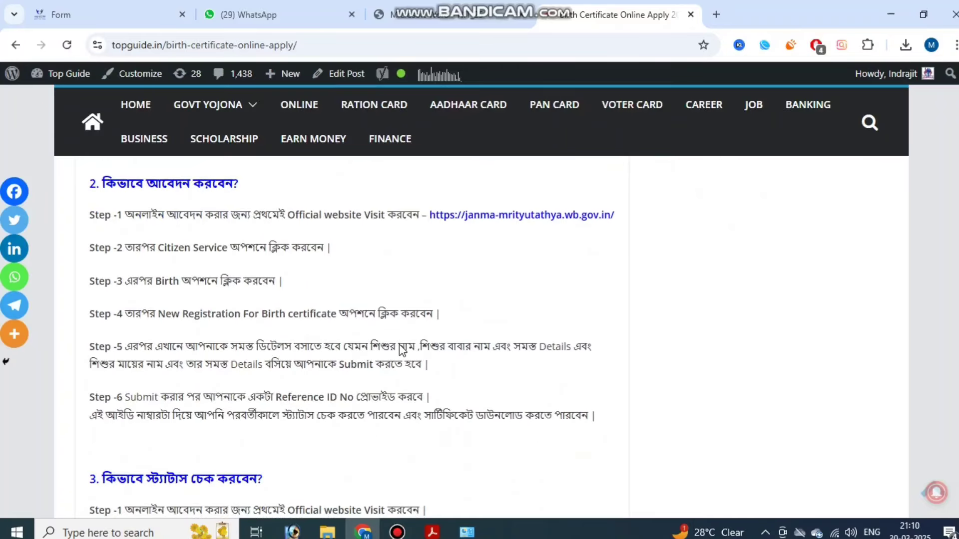
scroll(400, 347, "up", 6)
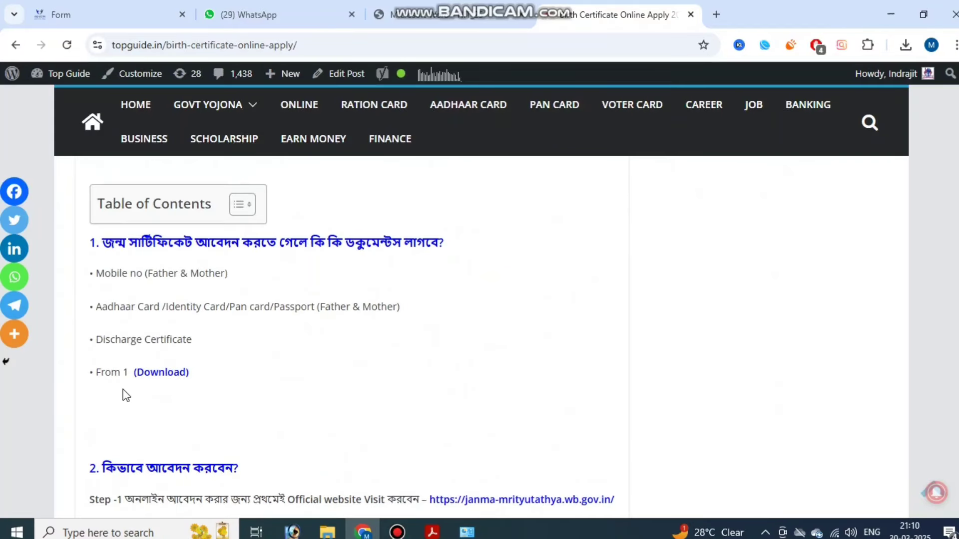
left_click_drag(97, 378, 123, 377)
left_click(172, 380)
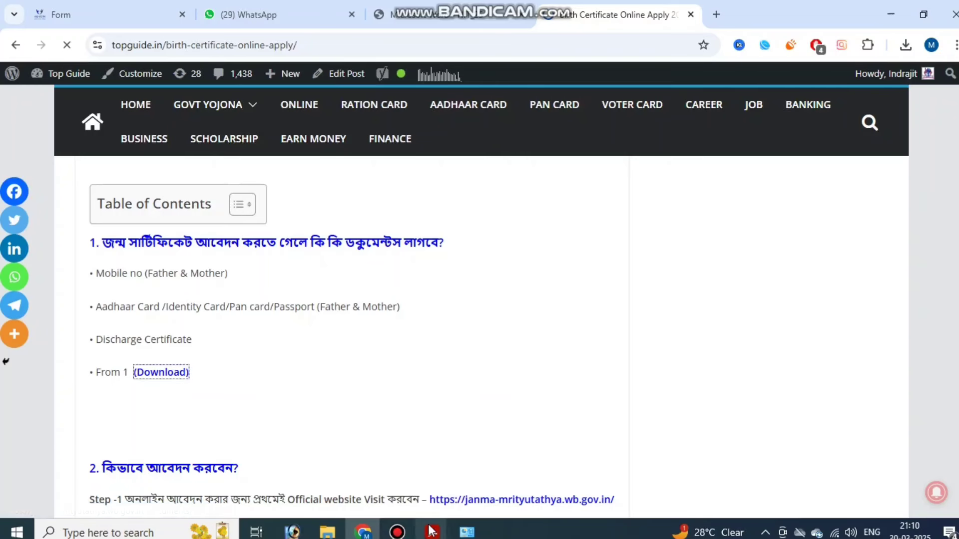
- Open B1.pdf, zoom it to 175%, and scroll down through the Birth Report pages
left_click(397, 531)
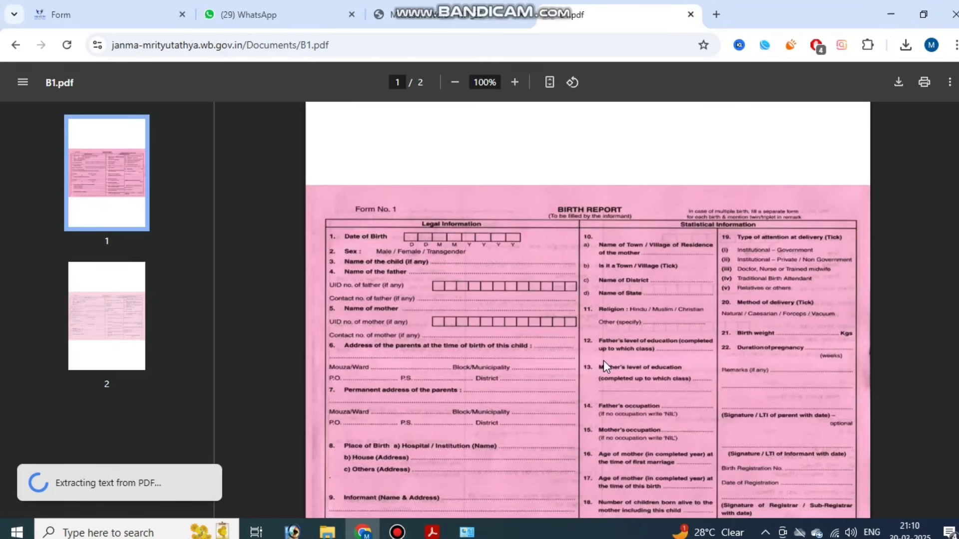
scroll(604, 364, "down", 3)
scroll(604, 361, "up", 2)
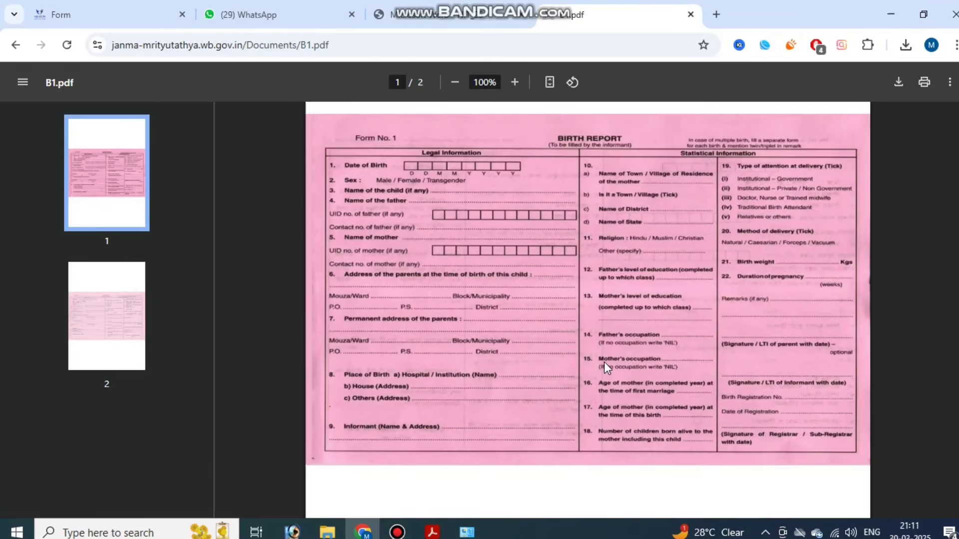
key("ctrl+plus")
key("ctrl+plus")
key("ctrl+plus")
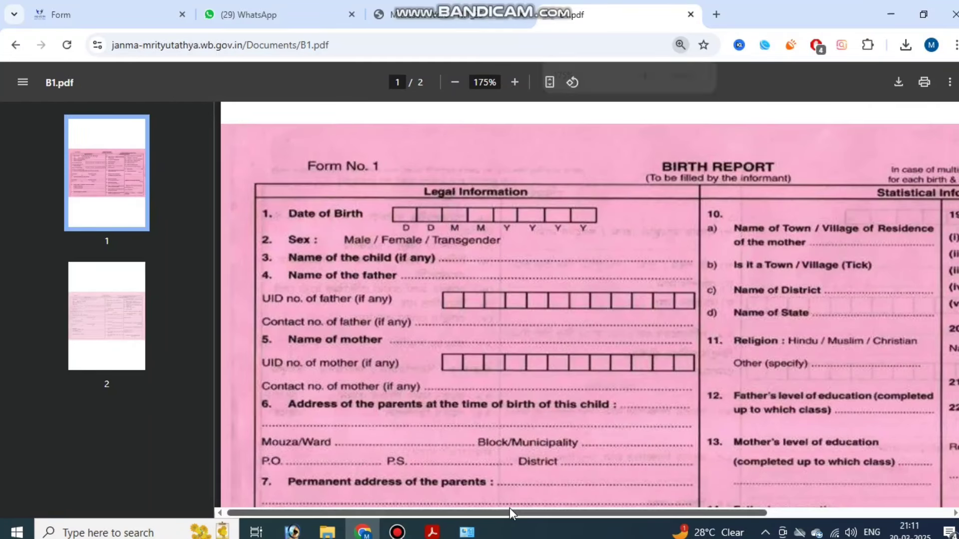
mouse_move(510, 513)
left_mouse_down()
mouse_move(564, 511)
mouse_move(509, 511)
left_mouse_up()
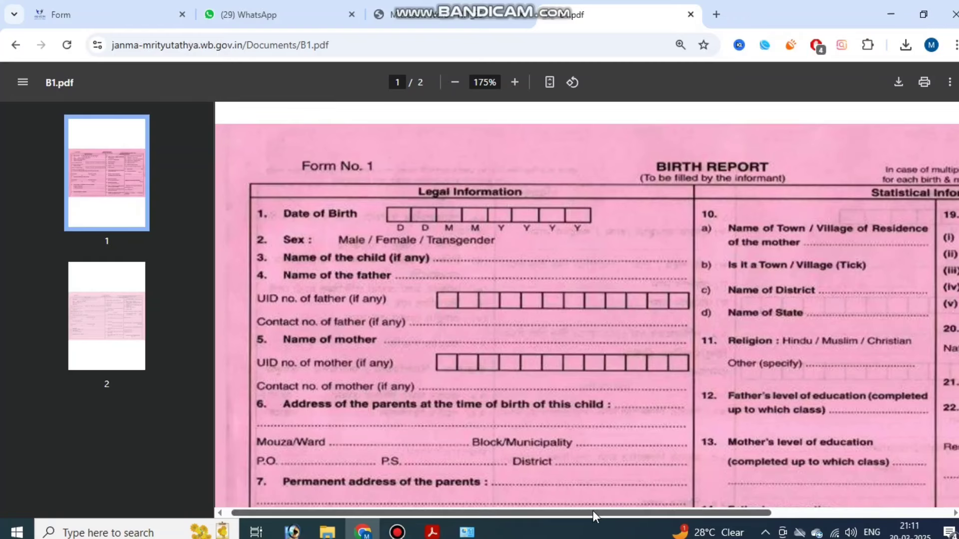
left_click_drag(593, 511, 742, 466)
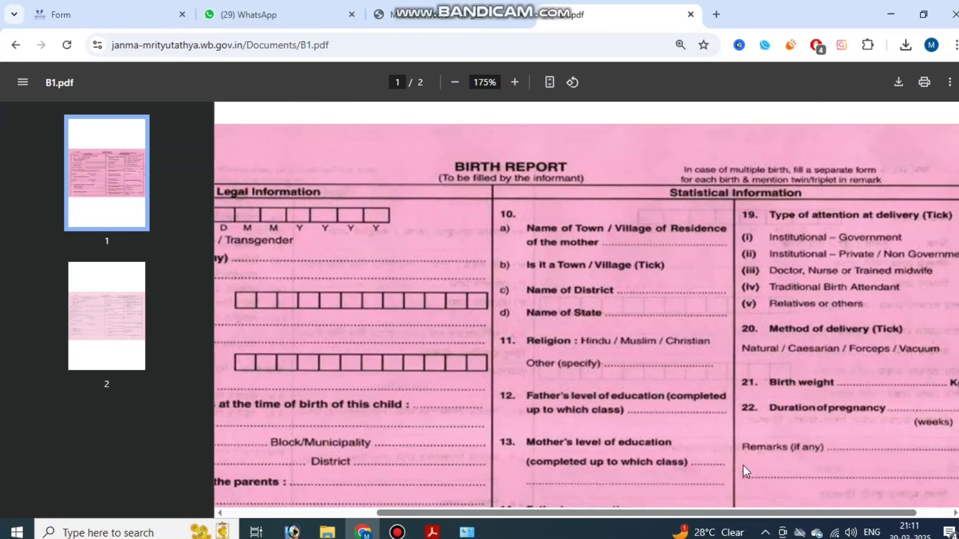
scroll(737, 376, "down", 10)
scroll(732, 414, "down", 10)
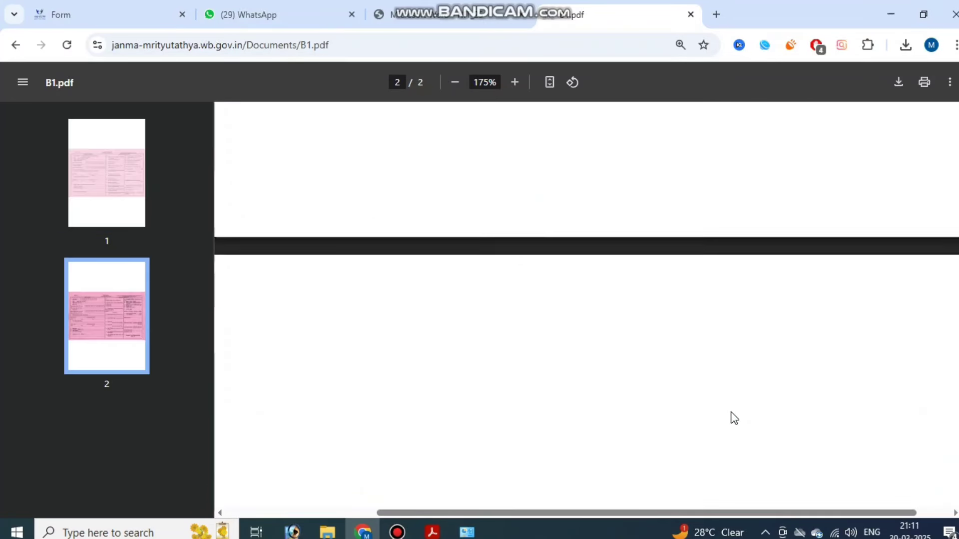
scroll(727, 445, "down", 10)
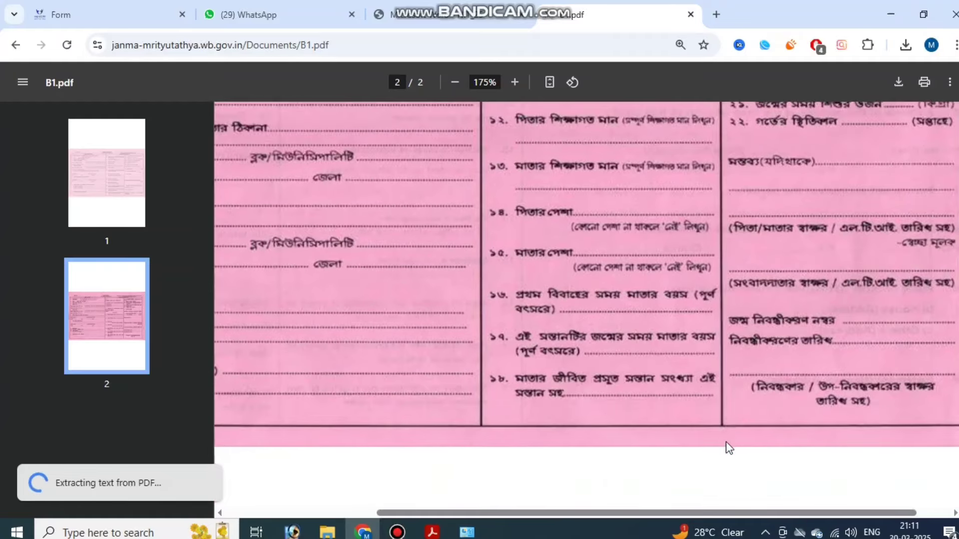
- Review the Bengali and English Form 1 pages again, then return to the registration form
left_click_drag(698, 508, 520, 497)
scroll(574, 421, "up", 10)
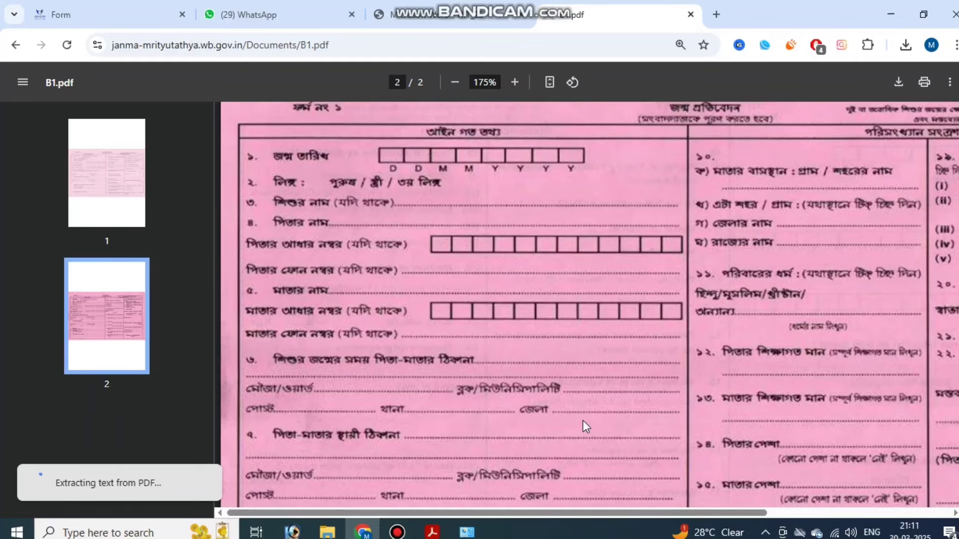
scroll(583, 420, "up", 15)
scroll(656, 416, "down", 20)
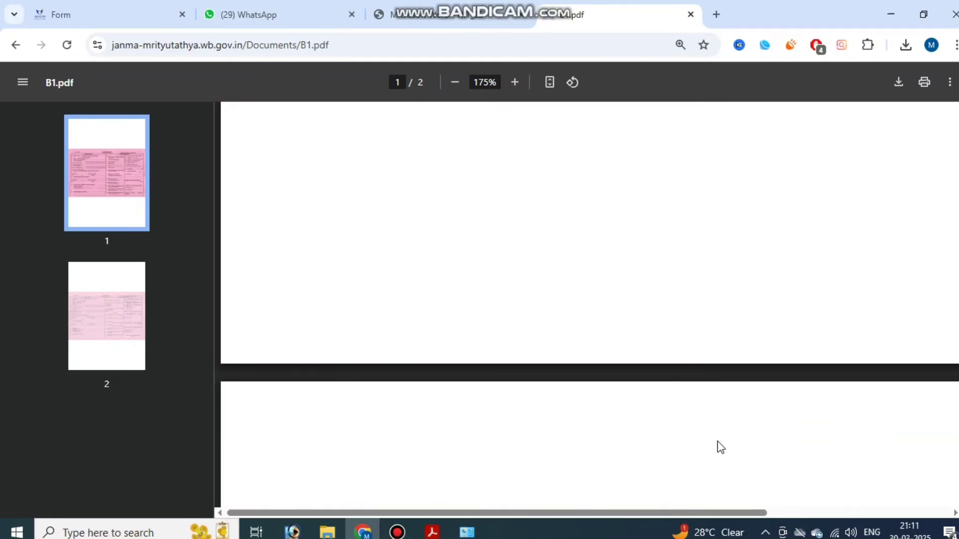
scroll(706, 480, "up", 1)
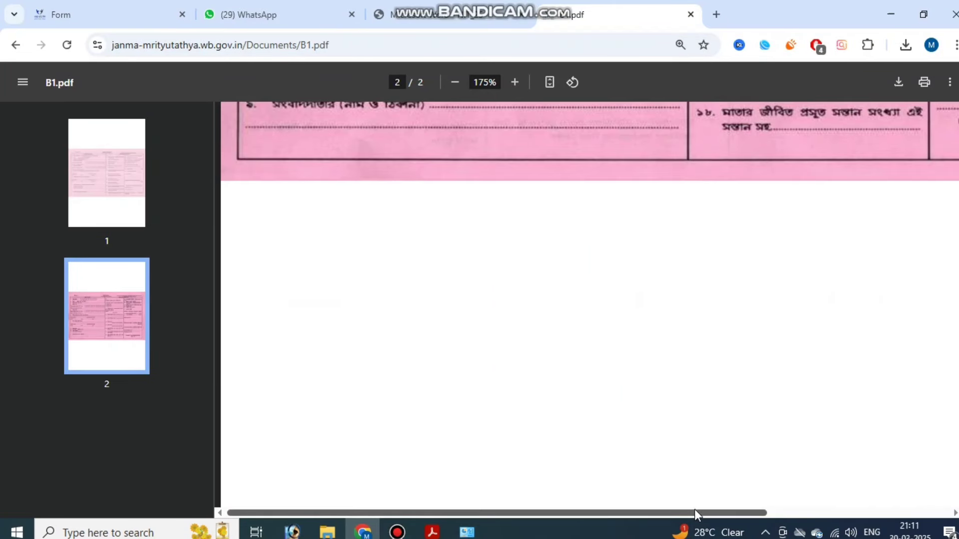
left_click_drag(693, 512, 918, 520)
scroll(887, 475, "up", 4)
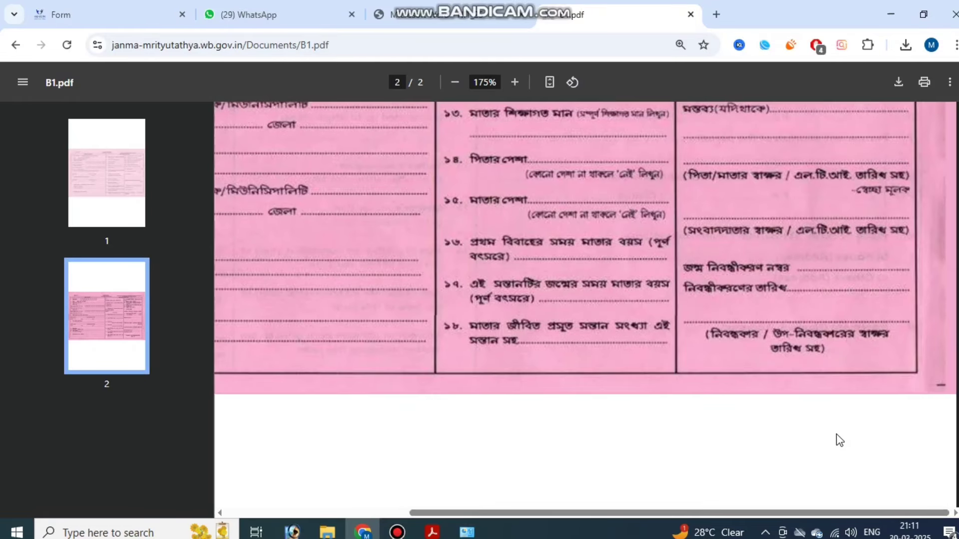
scroll(840, 440, "up", 7)
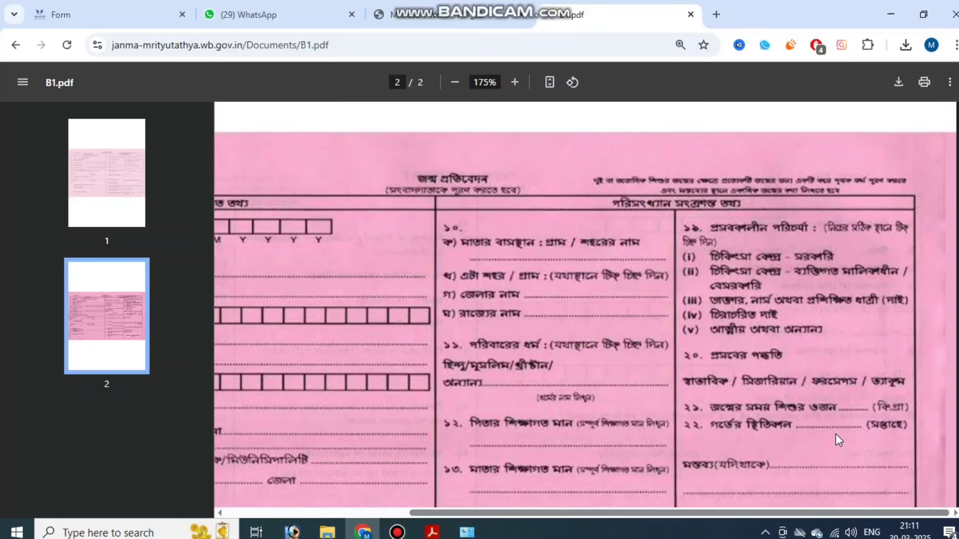
scroll(837, 439, "up", 10)
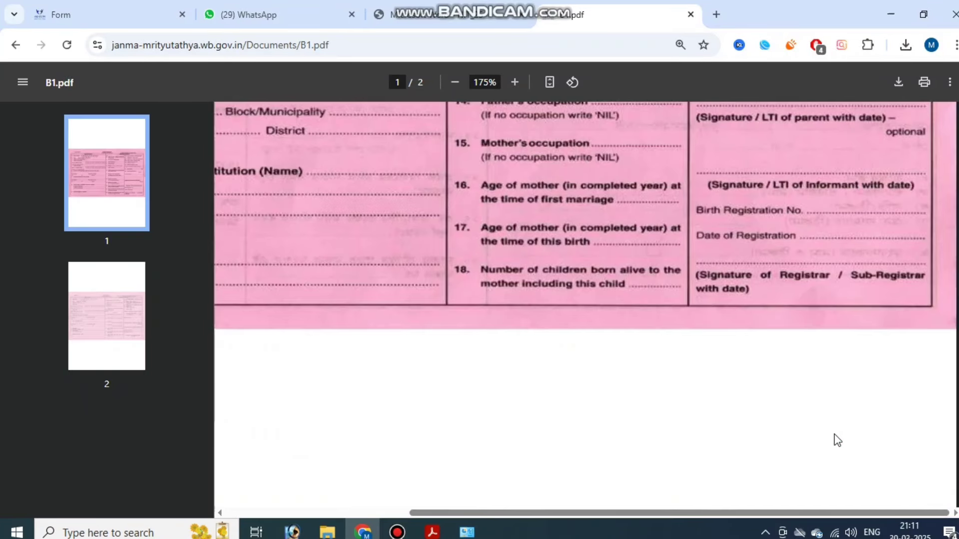
scroll(834, 439, "up", 10)
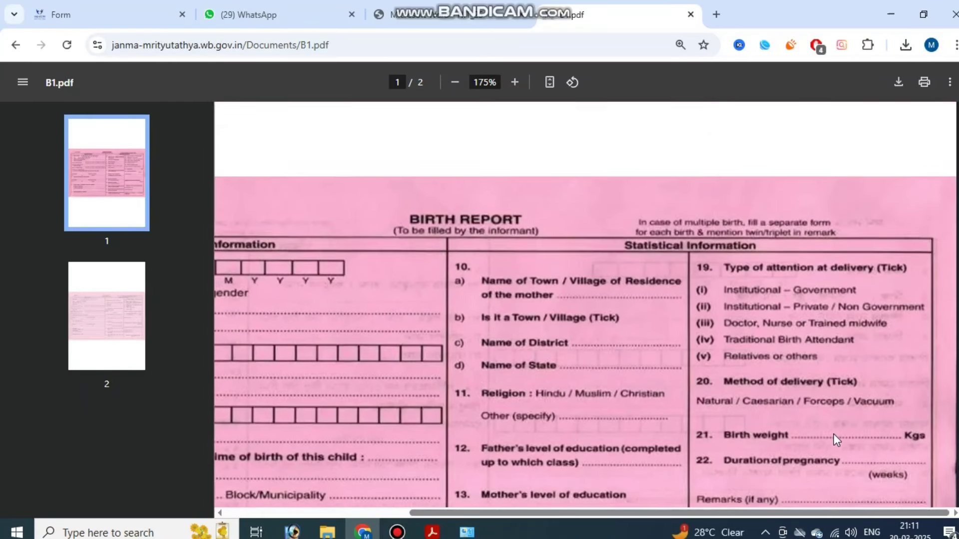
left_click_drag(712, 513, 698, 498)
scroll(714, 430, "down", 8)
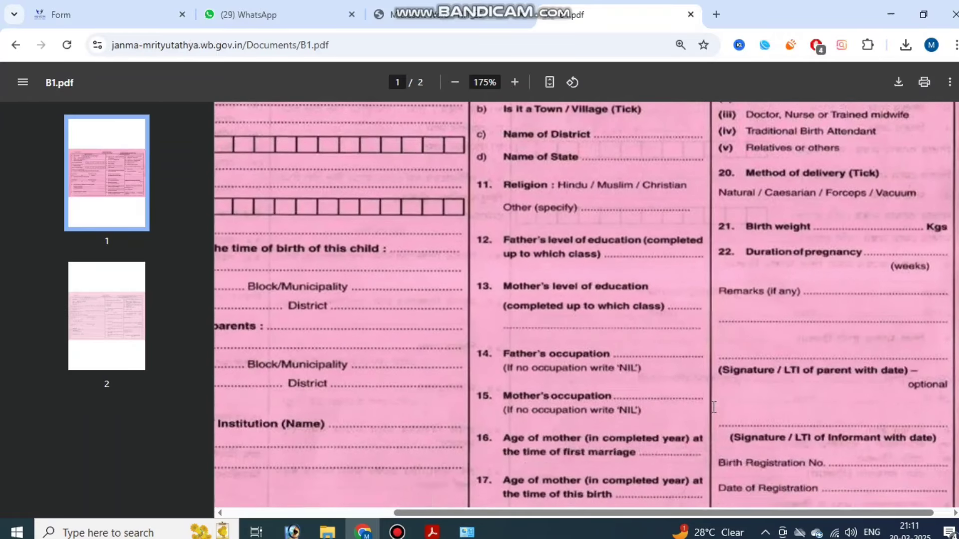
scroll(716, 410, "down", 2)
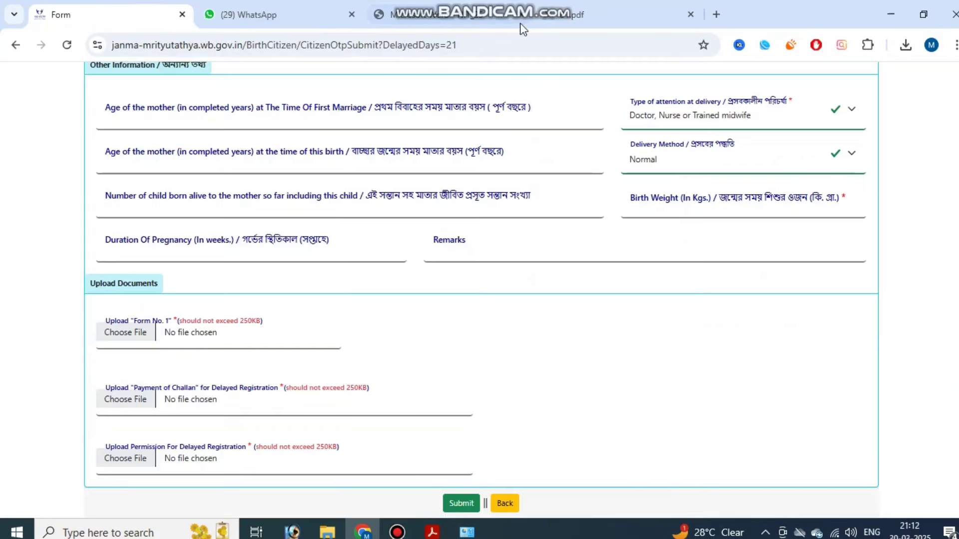
left_click(60, 15)
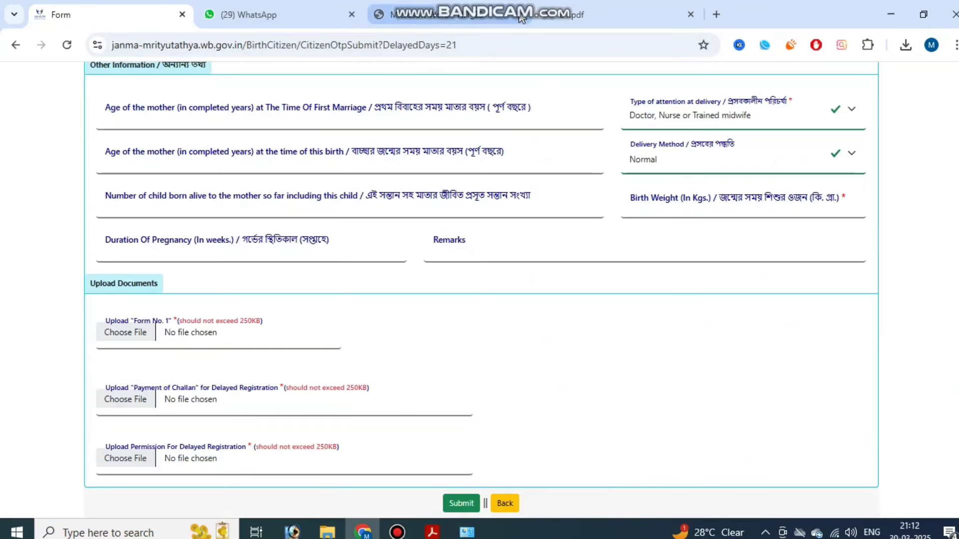
- Close the WhatsApp page and start a new challan payment on GRIPS 2.0
left_click(351, 14)
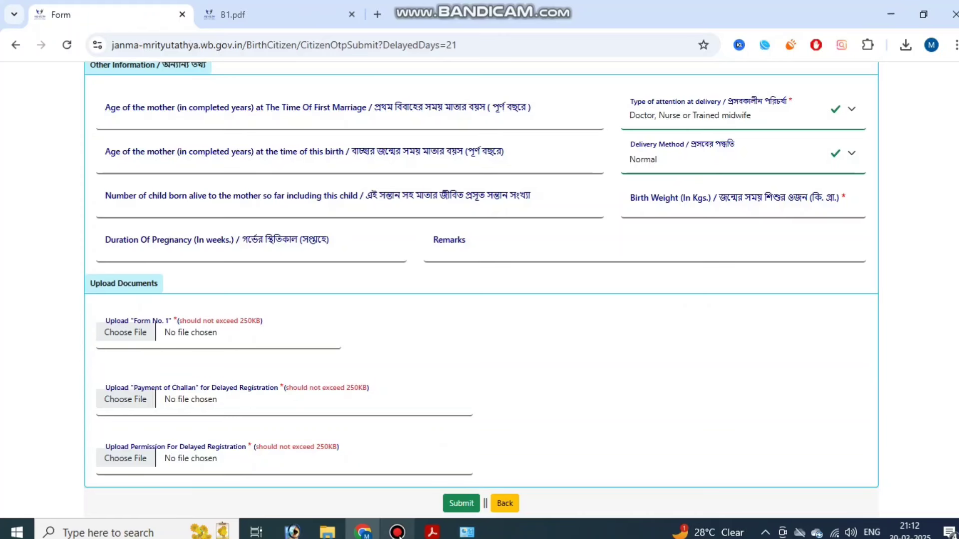
left_click(397, 532)
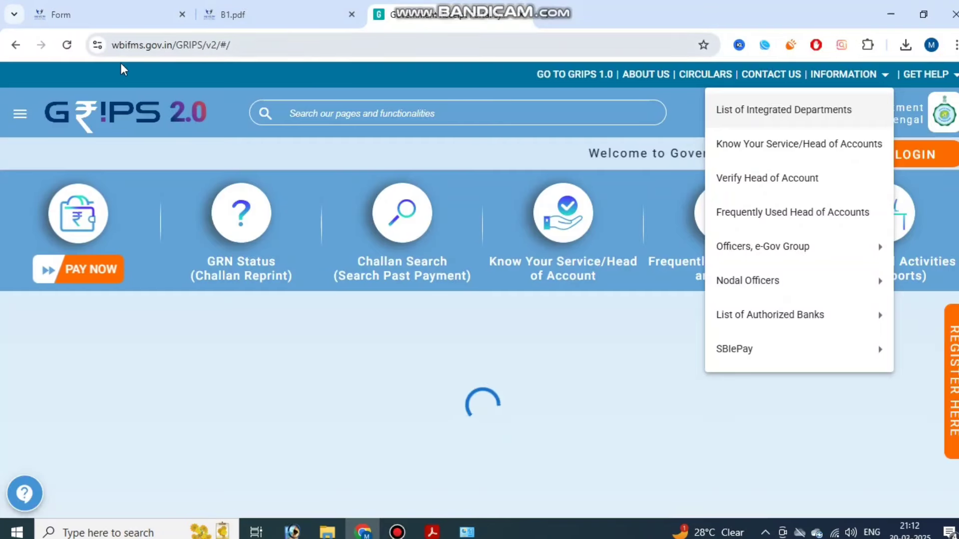
left_click(541, 416)
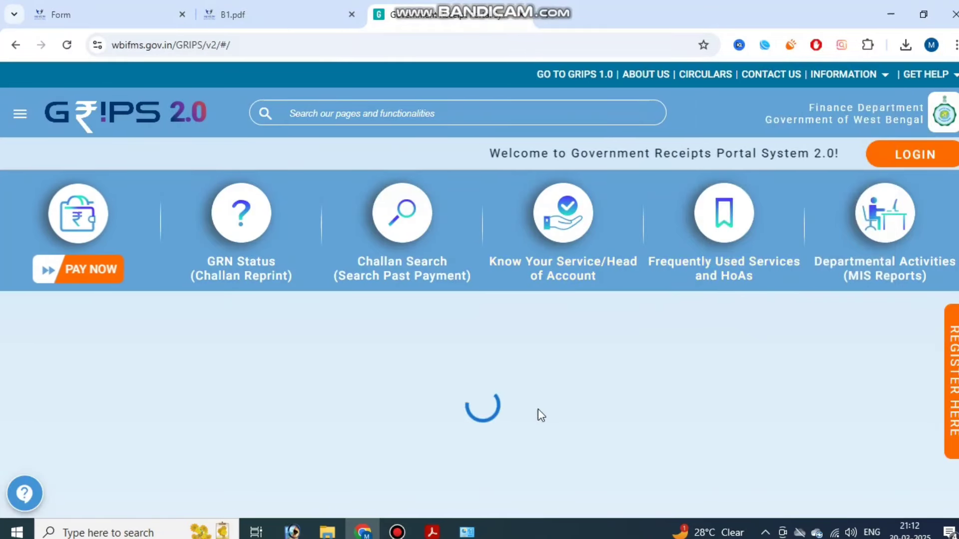
left_click(78, 272)
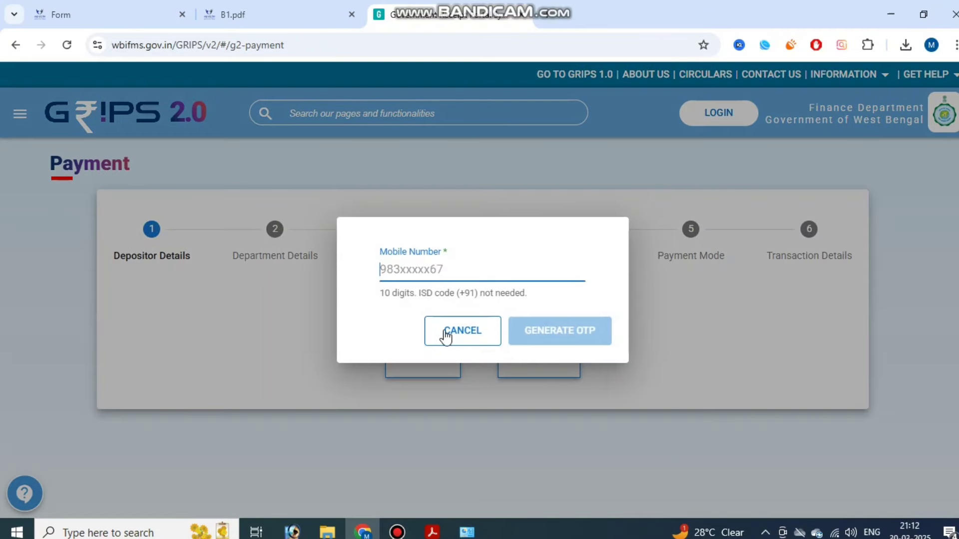
- Cancel the mobile number prompt, reopen the Payment page, then return to the registration form
left_click(457, 330)
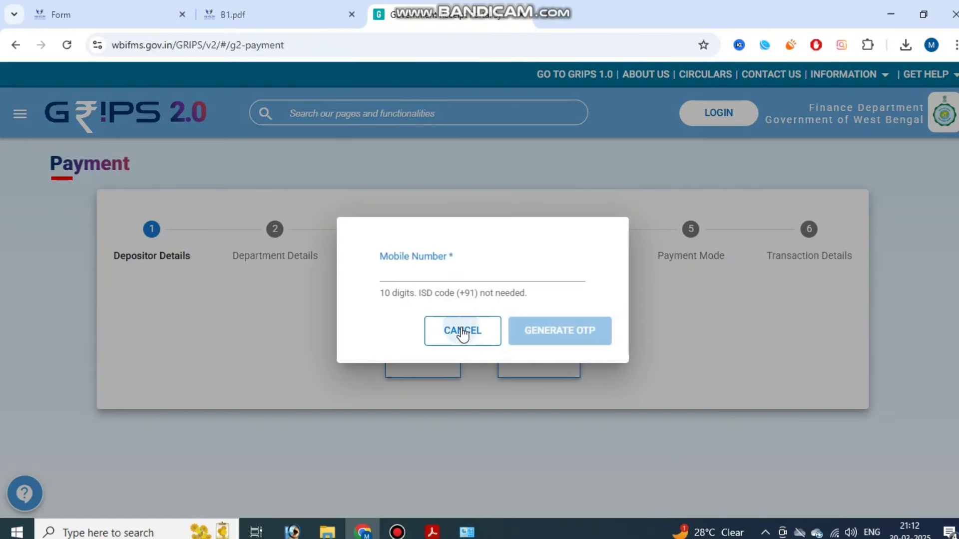
left_click(699, 105)
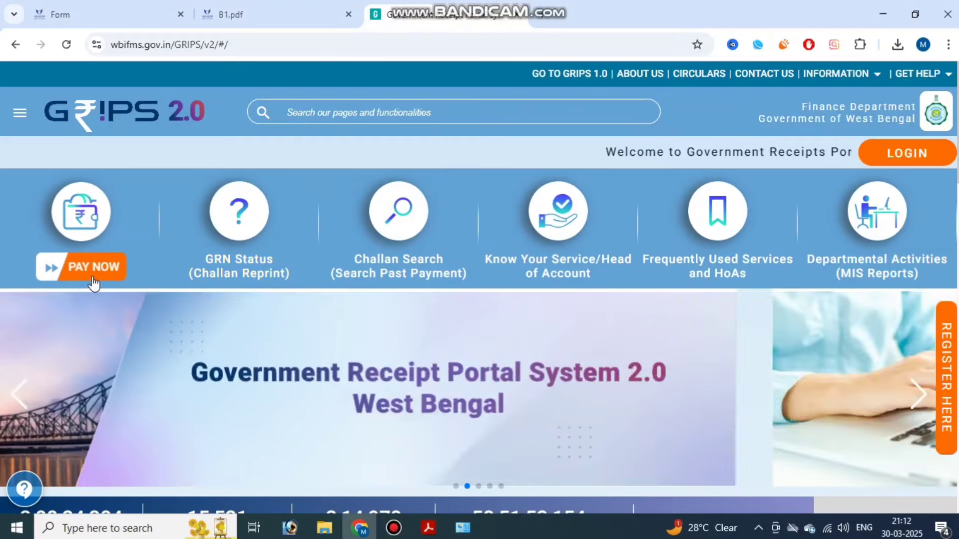
left_click(94, 272)
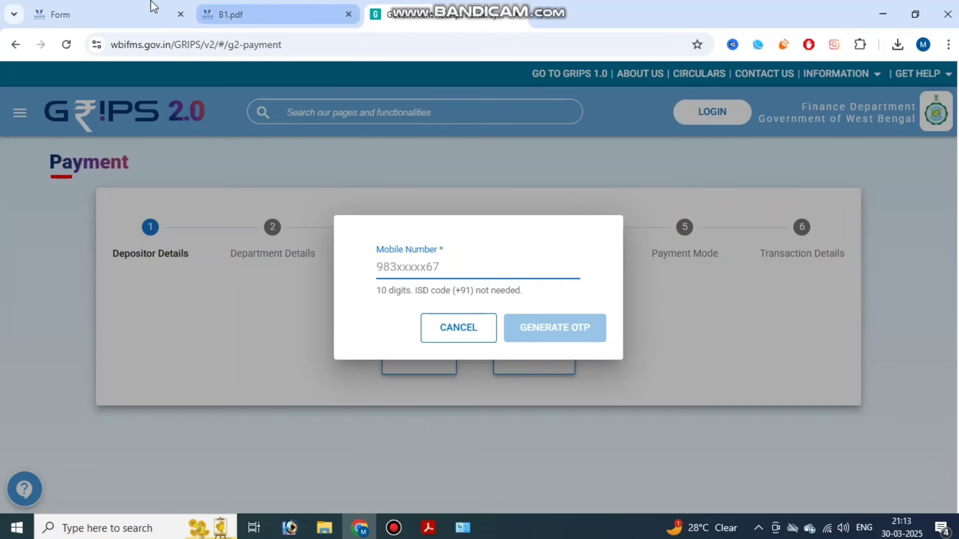
left_click(131, 10)
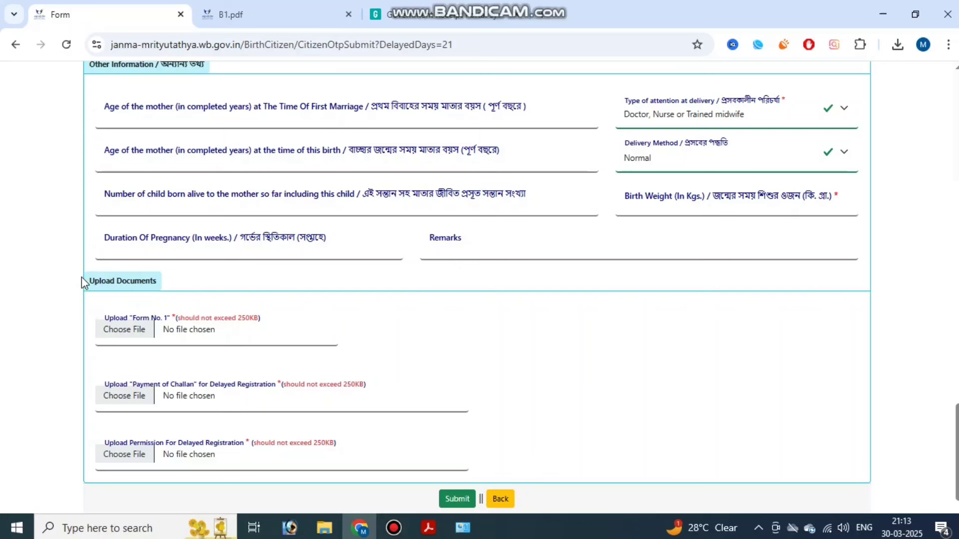
left_click_drag(82, 277, 600, 466)
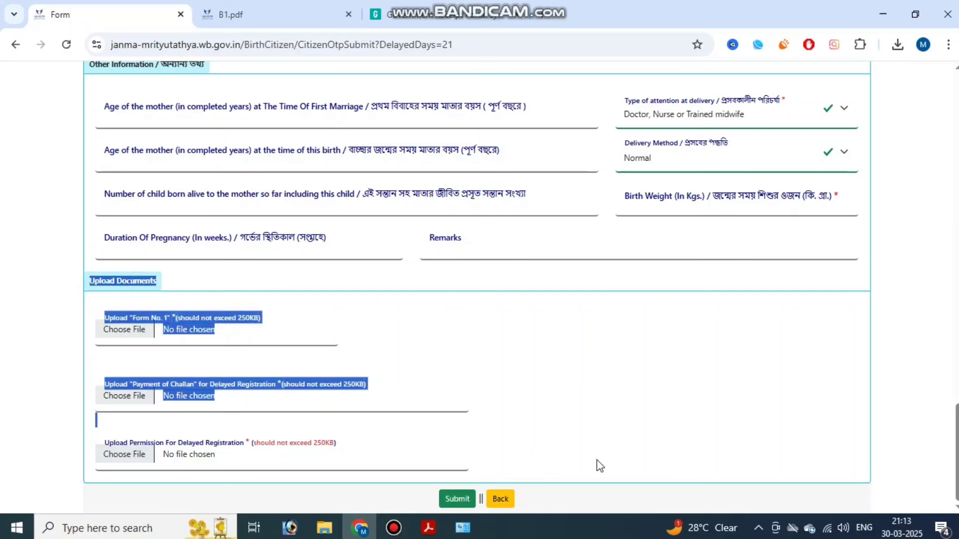
left_click(618, 430)
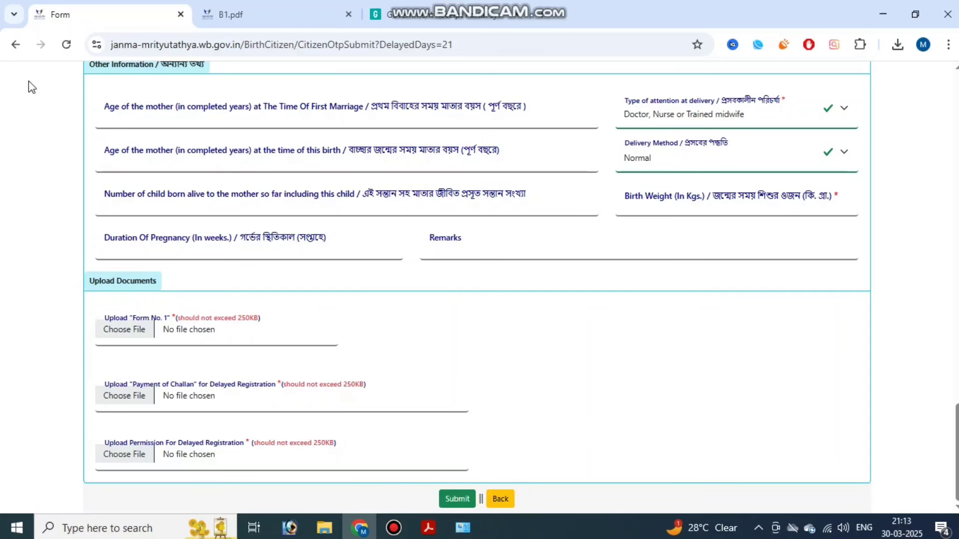
- View and close the Citizen Services > Birth > Track Application form
left_click(394, 528)
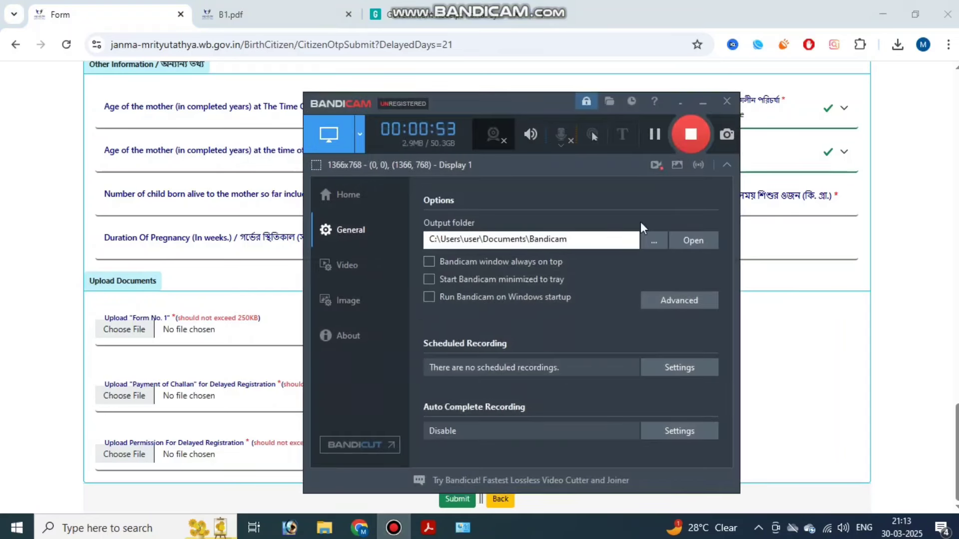
left_click(656, 134)
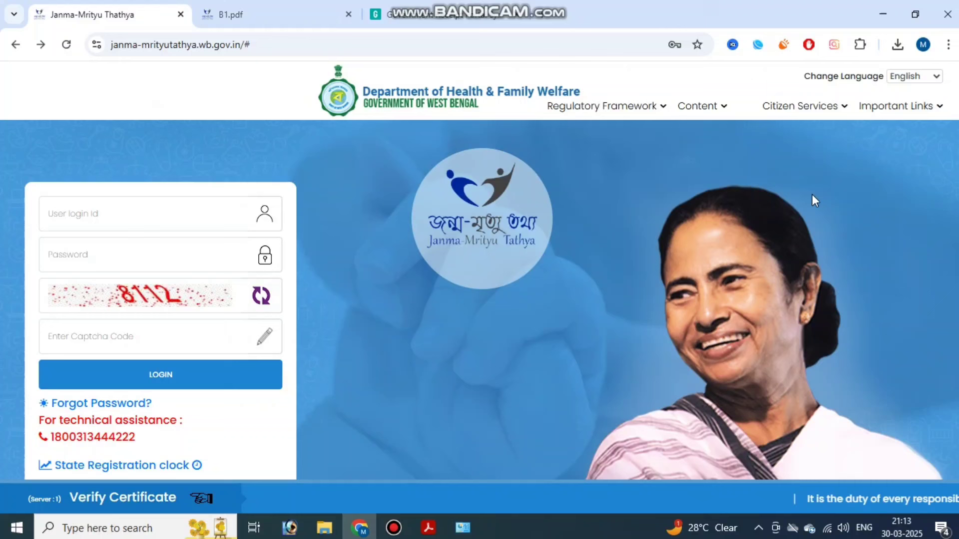
left_click(821, 110)
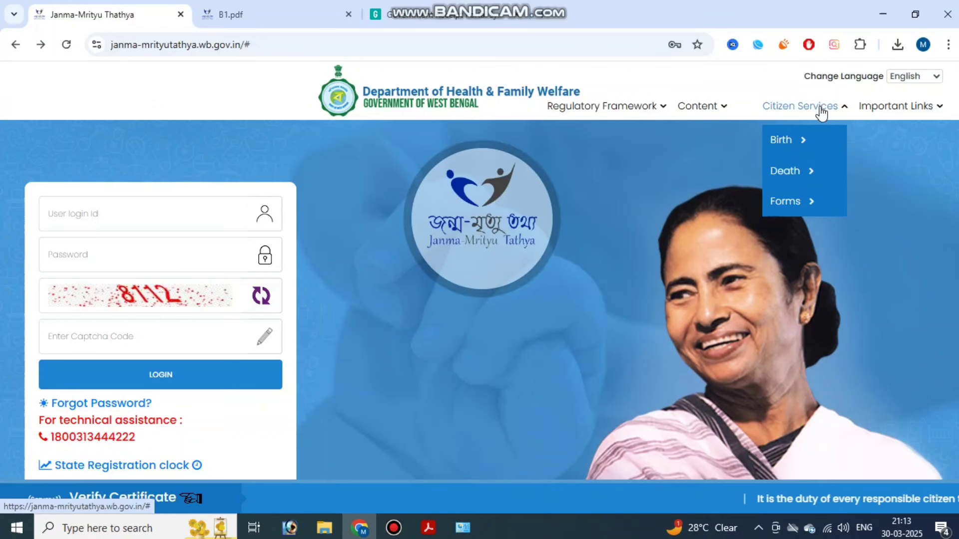
left_click(812, 144)
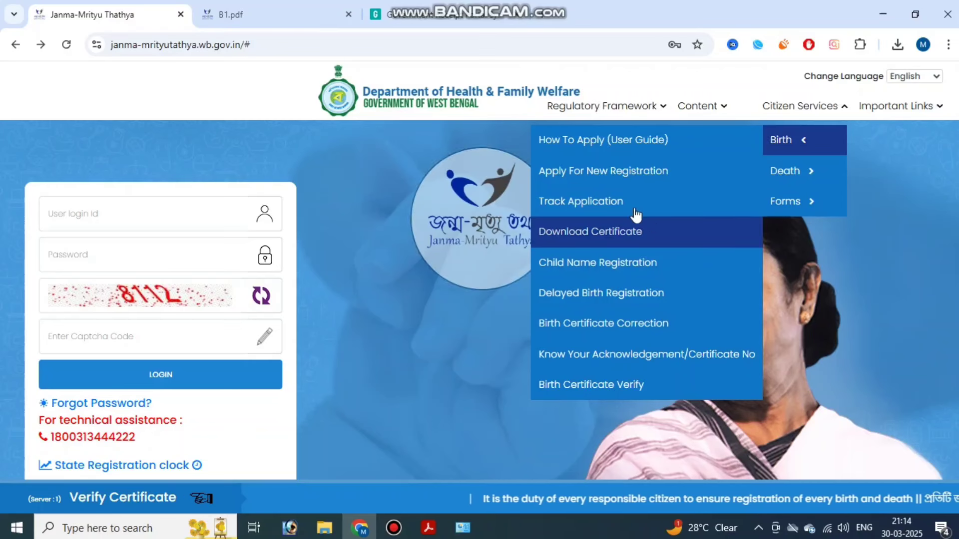
left_click(623, 200)
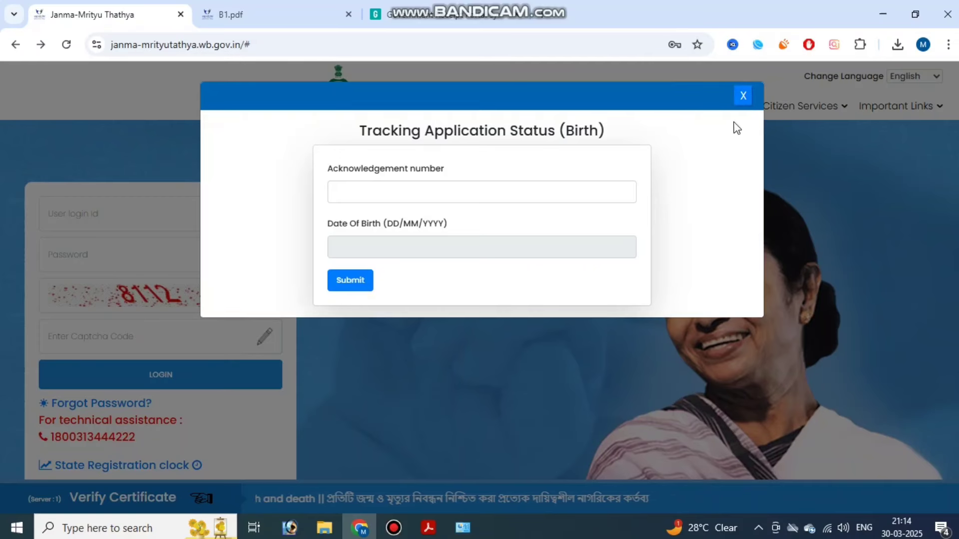
left_click(743, 95)
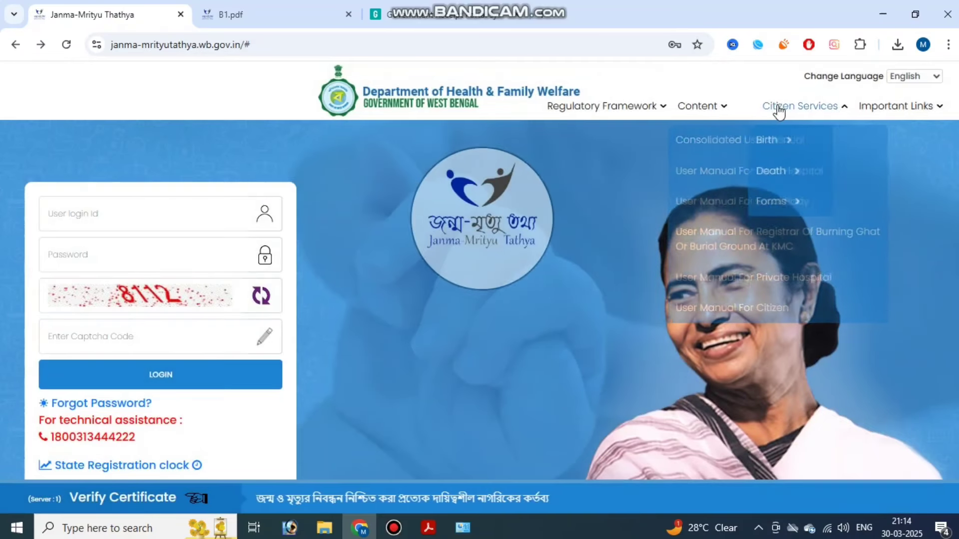
- Open the Know Your Acknowledgement/Certificate No. search dialog
mouse_move(787, 144)
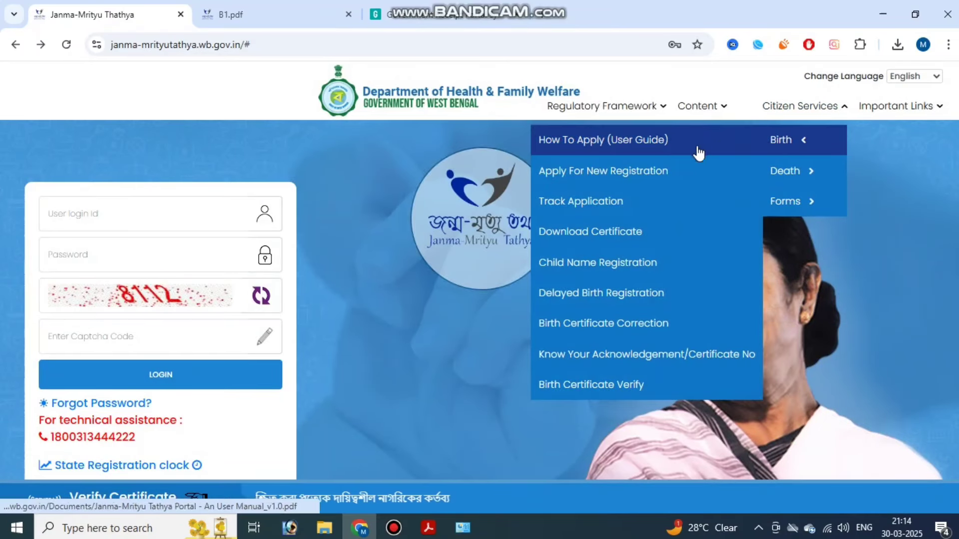
left_click(641, 233)
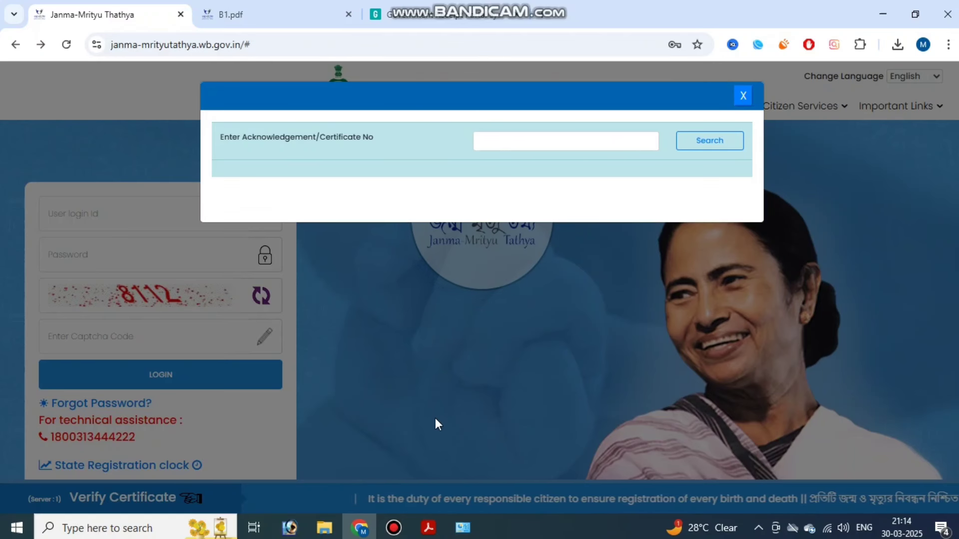
left_click(393, 528)
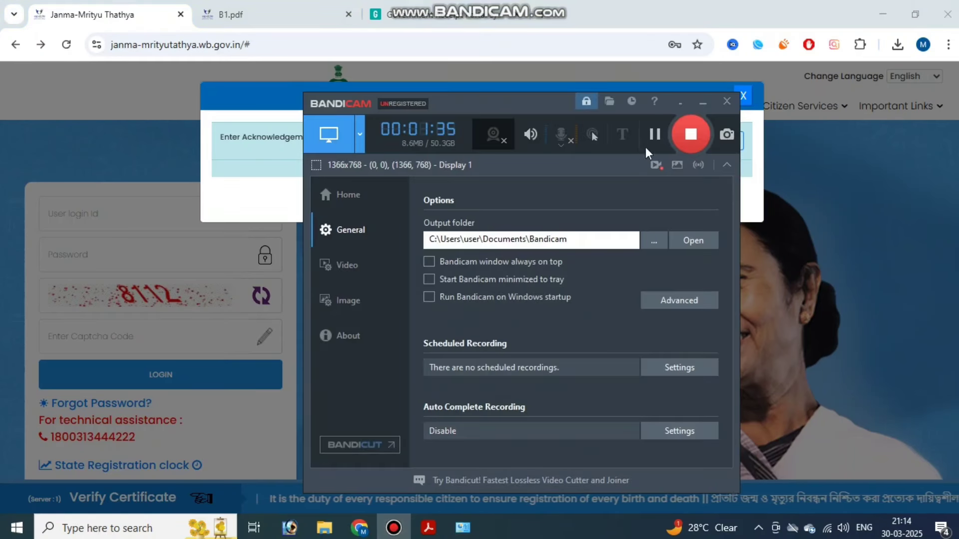